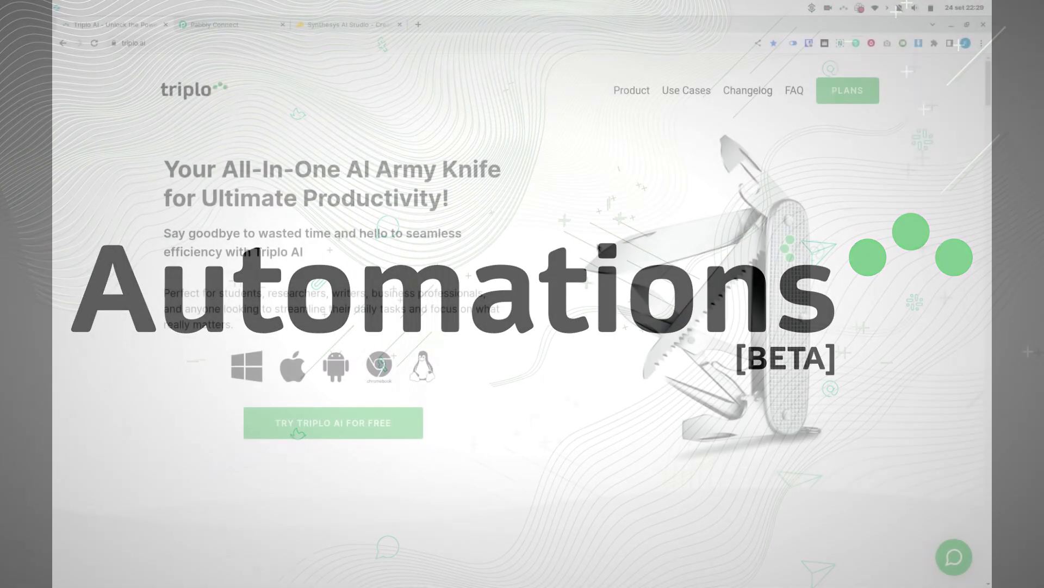
Switch from the Triplo AI site to the Synthesys AI Studio deal page on AppSumo.
{"action": "left_click", "coordinate": [367, 26]}
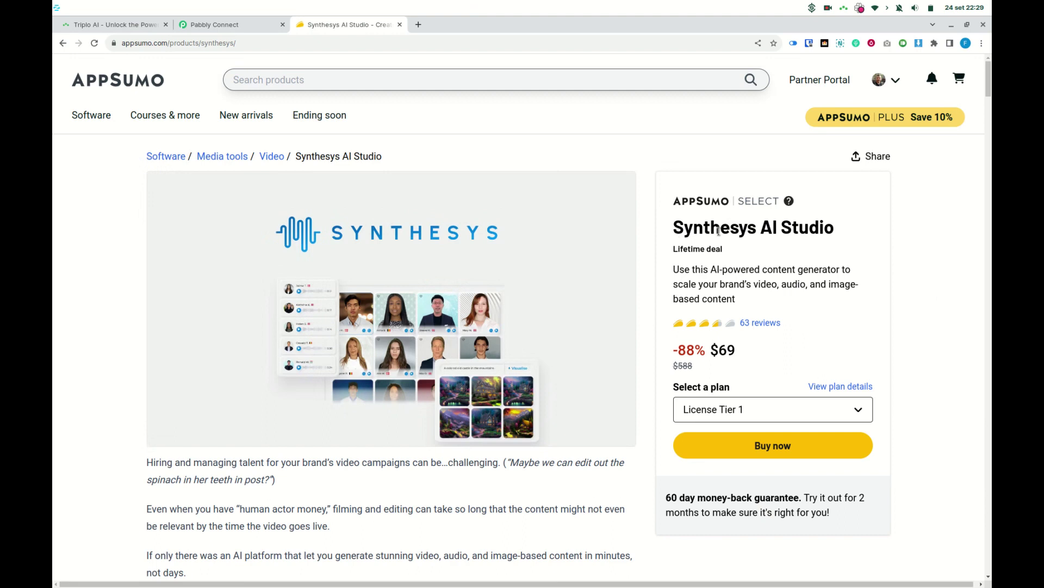
{"action": "scroll", "coordinate": [97, 231], "scroll_direction": "down", "scroll_amount": 2}
{"action": "scroll", "coordinate": [98, 231], "scroll_direction": "down", "scroll_amount": 5}
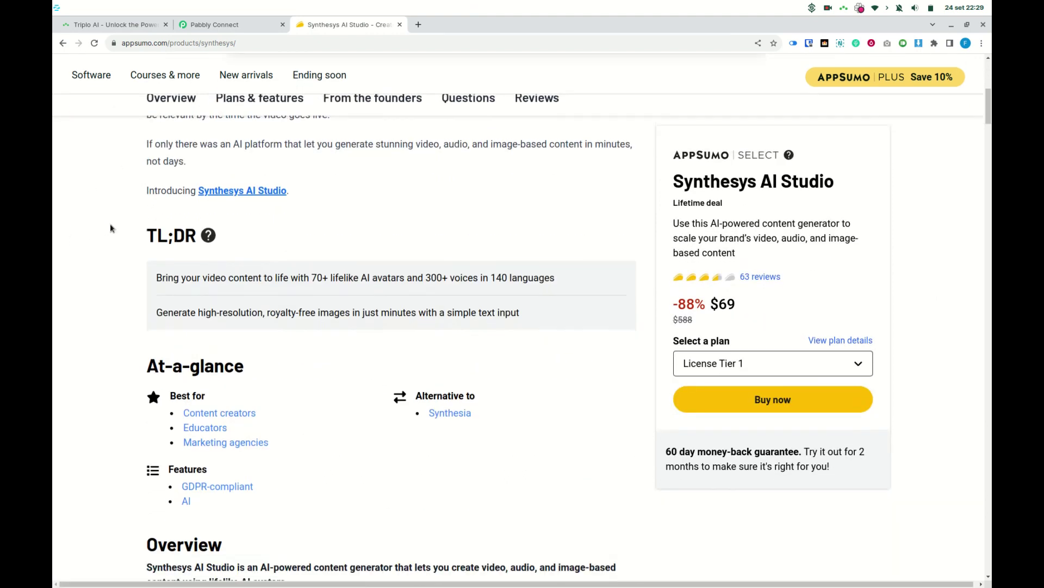
{"action": "scroll", "coordinate": [103, 232], "scroll_direction": "down", "scroll_amount": 4}
{"action": "scroll", "coordinate": [114, 232], "scroll_direction": "down", "scroll_amount": 4}
{"action": "scroll", "coordinate": [128, 233], "scroll_direction": "down", "scroll_amount": 5}
{"action": "scroll", "coordinate": [127, 232], "scroll_direction": "down", "scroll_amount": 5}
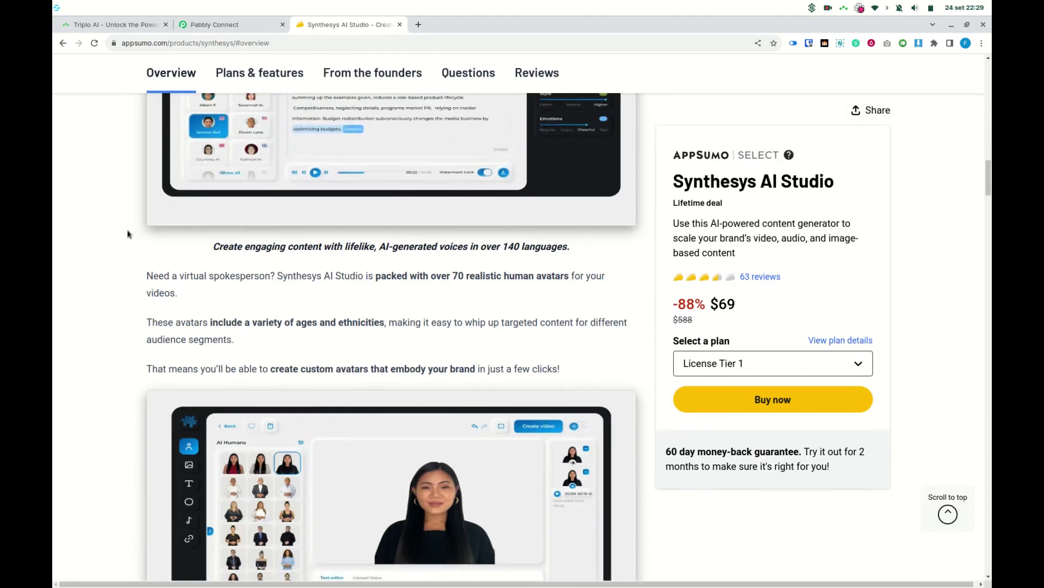
{"action": "scroll", "coordinate": [129, 232], "scroll_direction": "down", "scroll_amount": 4}
{"action": "scroll", "coordinate": [130, 233], "scroll_direction": "down", "scroll_amount": 2}
{"action": "scroll", "coordinate": [130, 233], "scroll_direction": "down", "scroll_amount": 3}
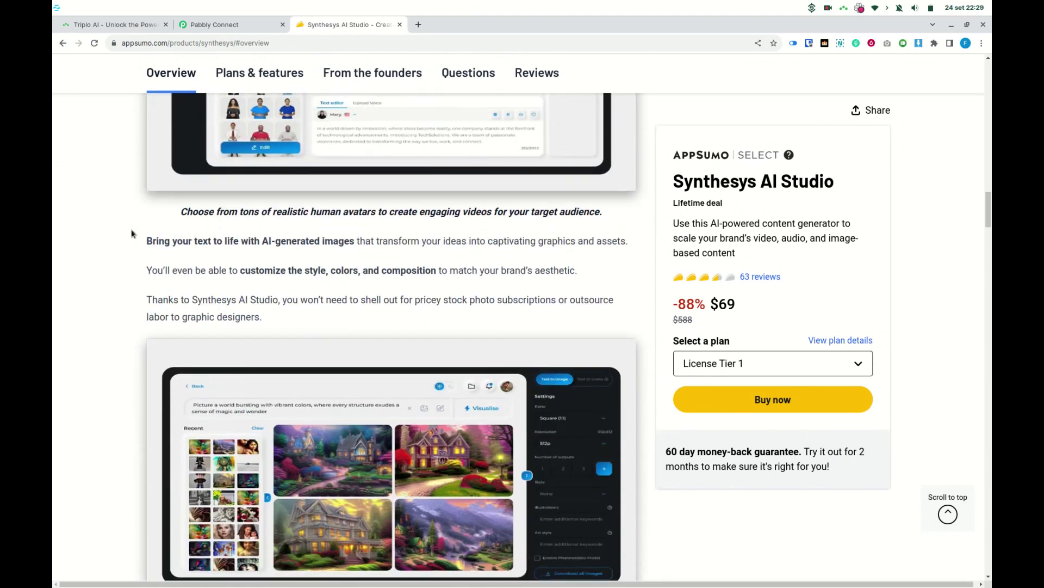
{"action": "scroll", "coordinate": [124, 231], "scroll_direction": "down", "scroll_amount": 2}
{"action": "scroll", "coordinate": [115, 233], "scroll_direction": "down", "scroll_amount": 1}
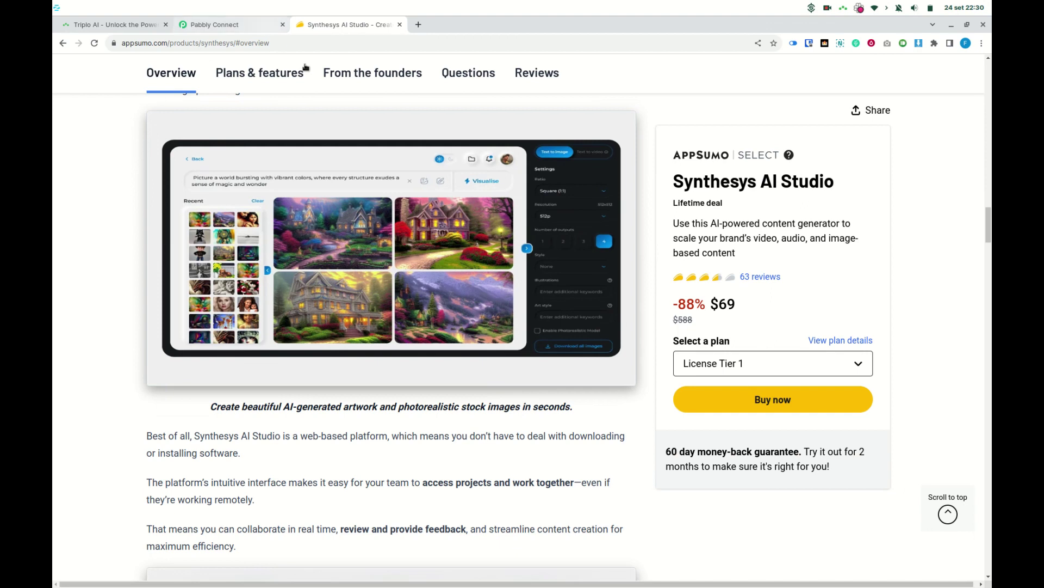
{"action": "key", "text": "Home"}
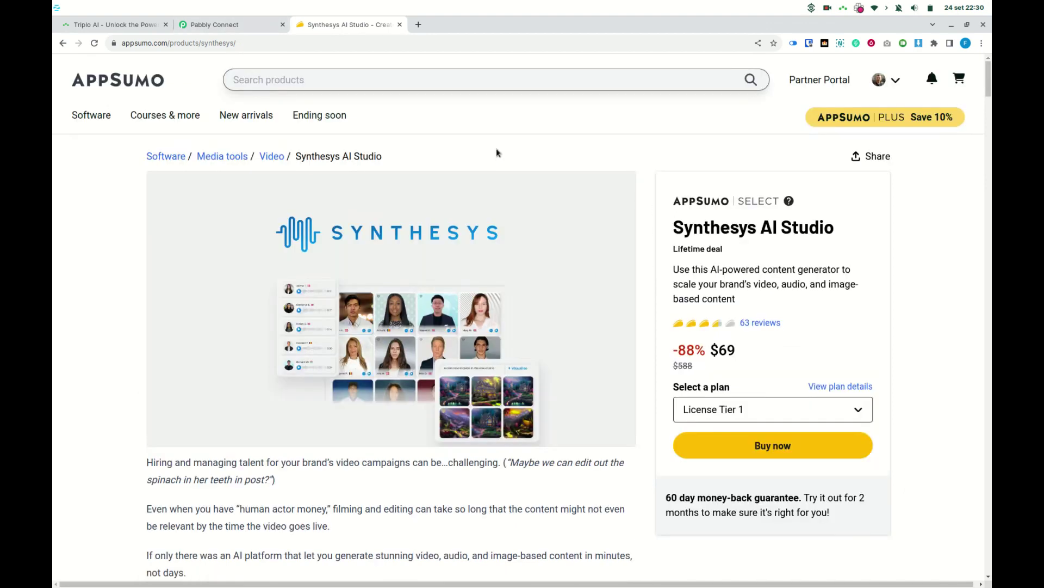
Create an automation function 'Deal poster' described as 'Builds a deal post from an Appsumo page'.
{"action": "key", "text": "ctrl+alt+space"}
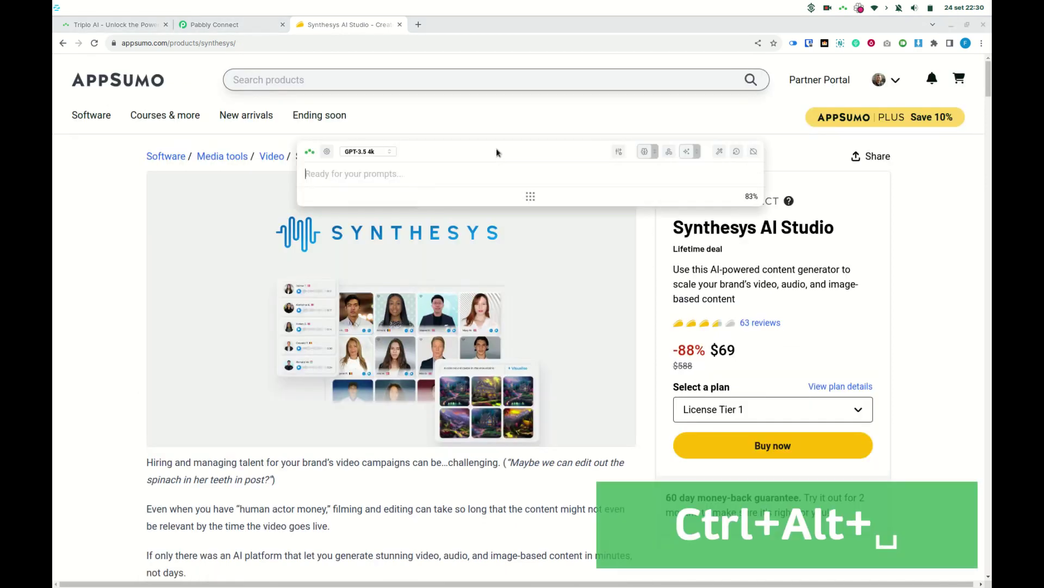
{"action": "left_click", "coordinate": [670, 154]}
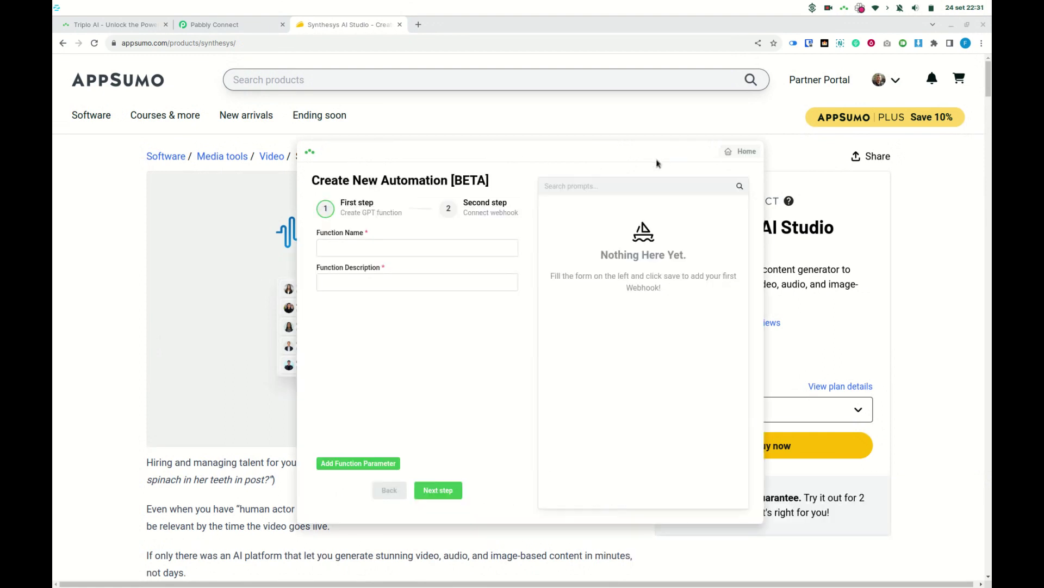
{"action": "left_click", "coordinate": [414, 245]}
{"action": "type", "text": "Deal poster"}
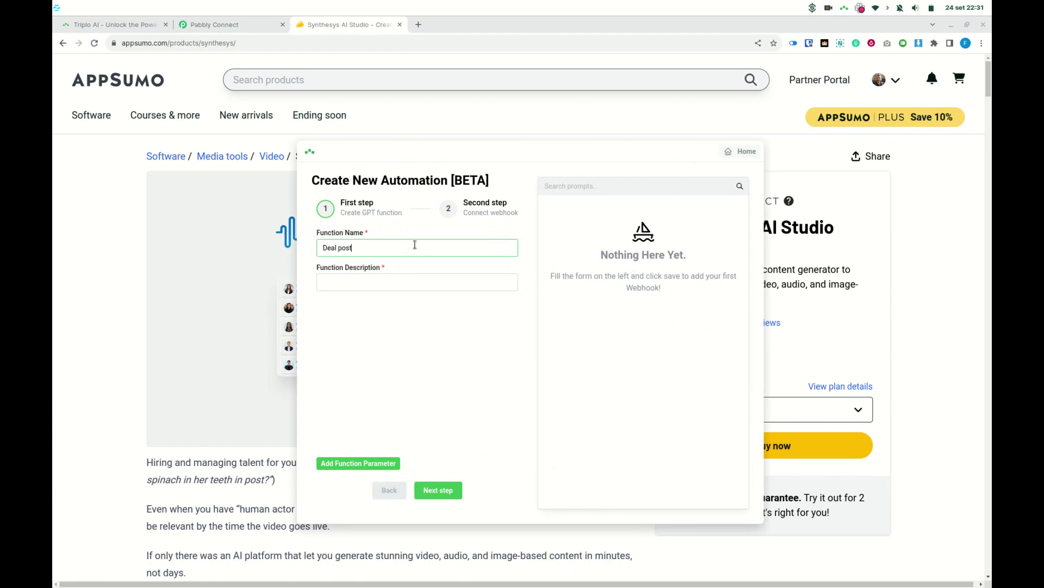
{"action": "key", "text": "Tab"}
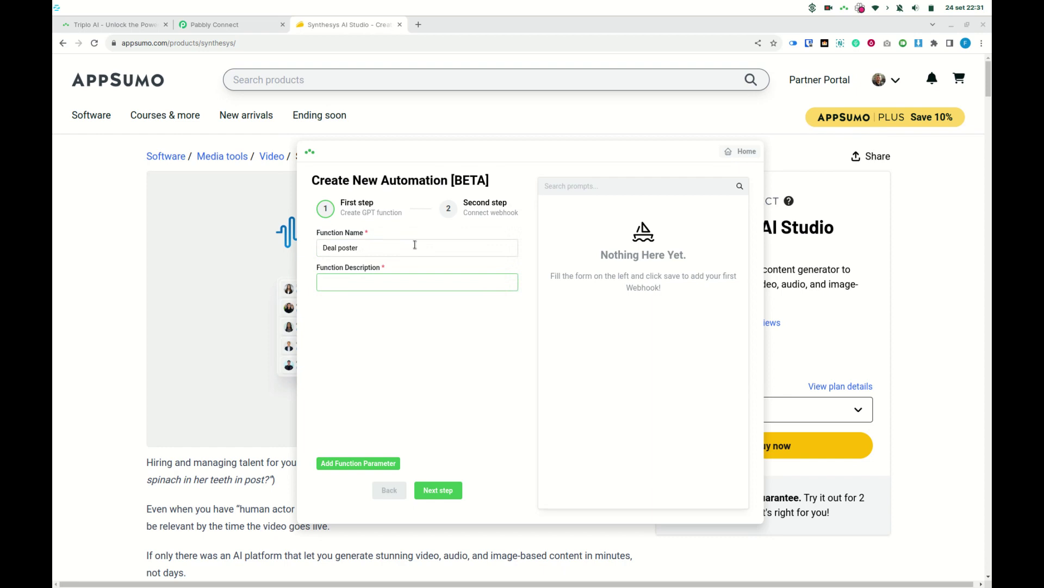
{"action": "type", "text": "Builds a deal po"}
{"action": "type", "text": "st from an Appsumo page"}
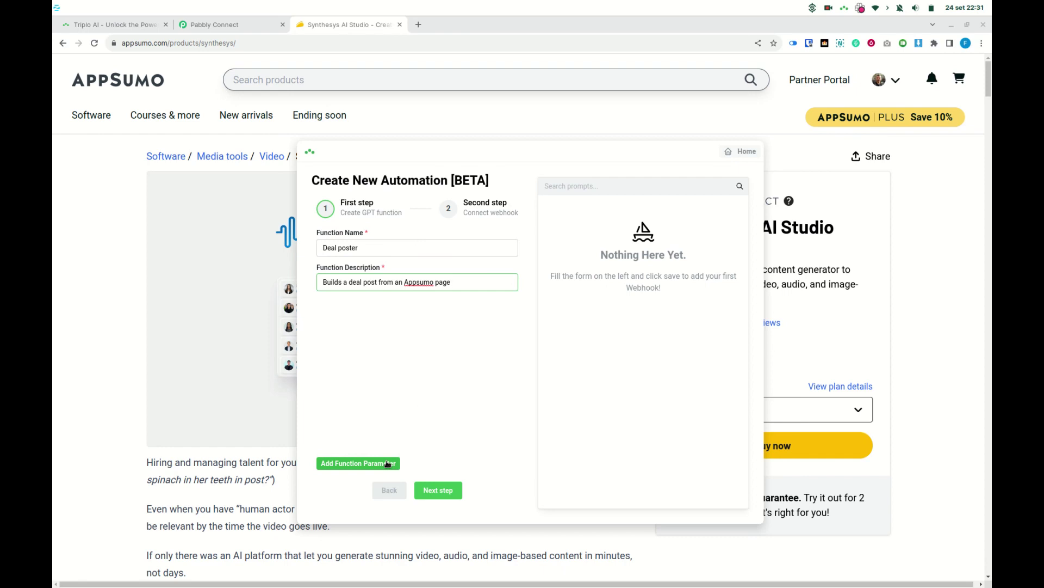
Add 'url' and 'Name' parameters asking for the source URL and the product name.
{"action": "left_click", "coordinate": [388, 463]}
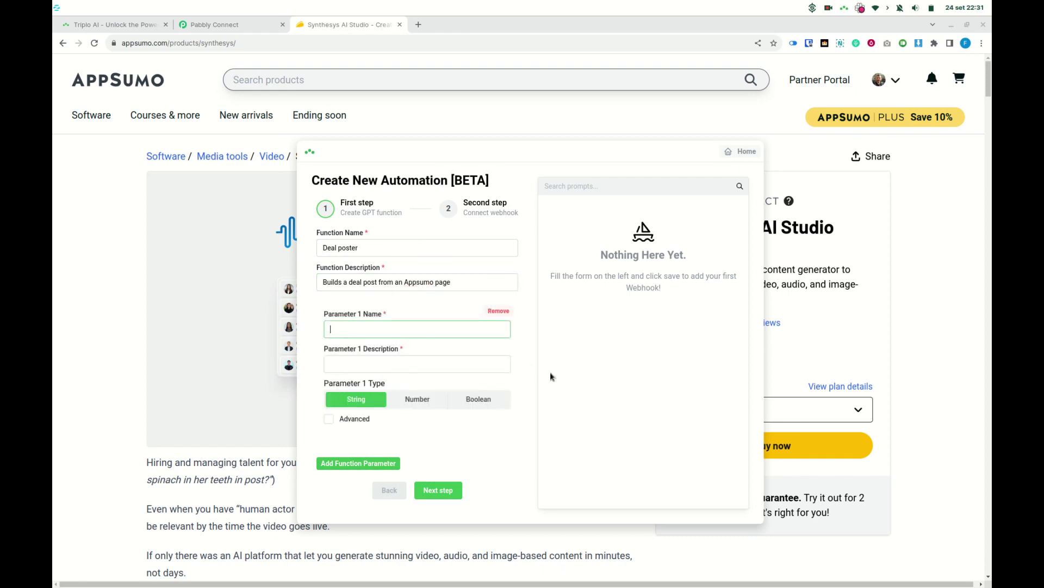
{"action": "type", "text": "url"}
{"action": "key", "text": "Tab"}
{"action": "type", "text": "Whats the URL that p"}
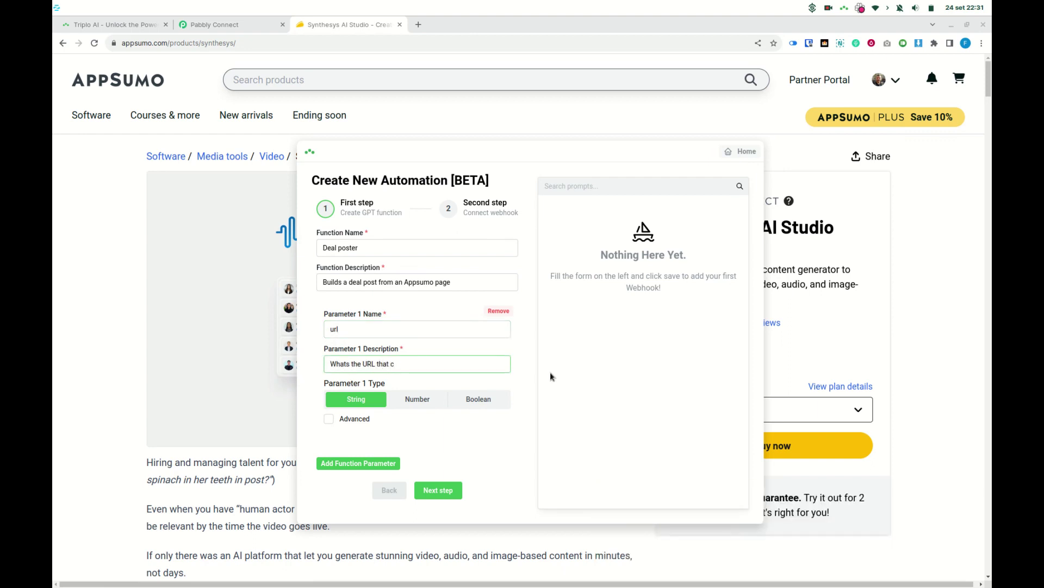
{"action": "type", "text": "rovided content to this automation?"}
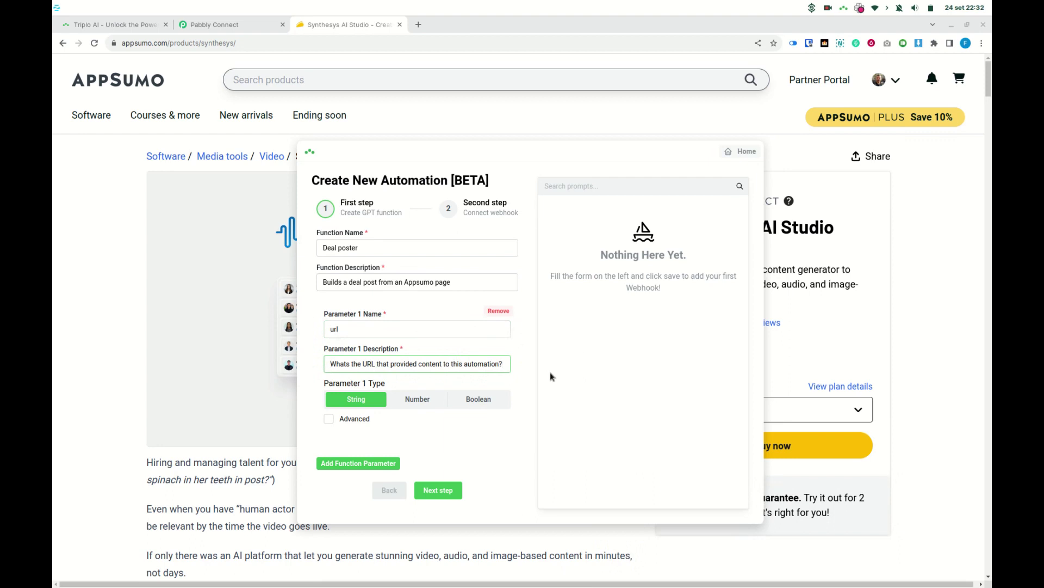
{"action": "left_click", "coordinate": [360, 464]}
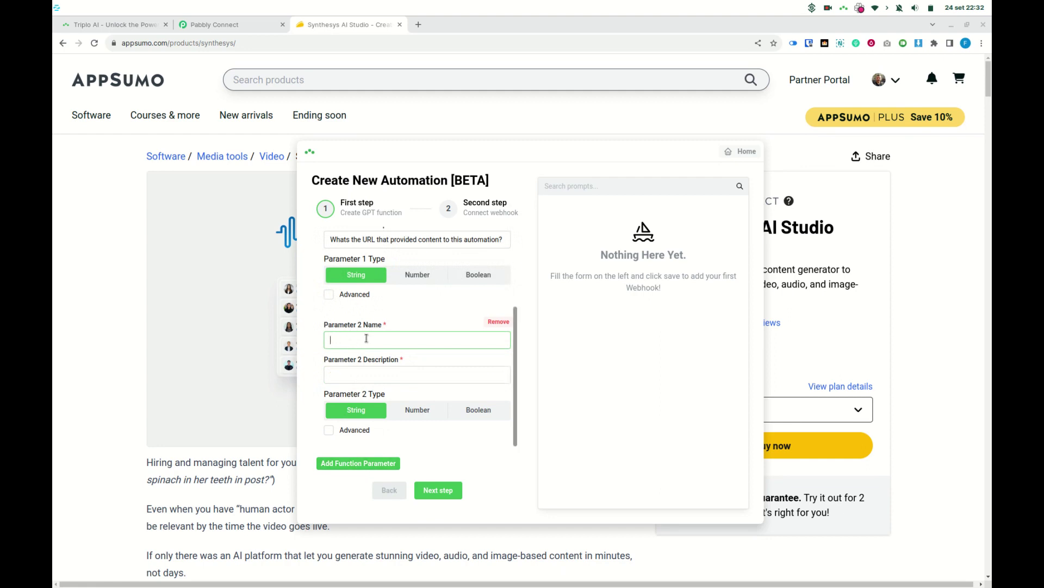
{"action": "type", "text": "Name"}
{"action": "key", "text": "Tab"}
{"action": "type", "text": "What's the name of the product presented?"}
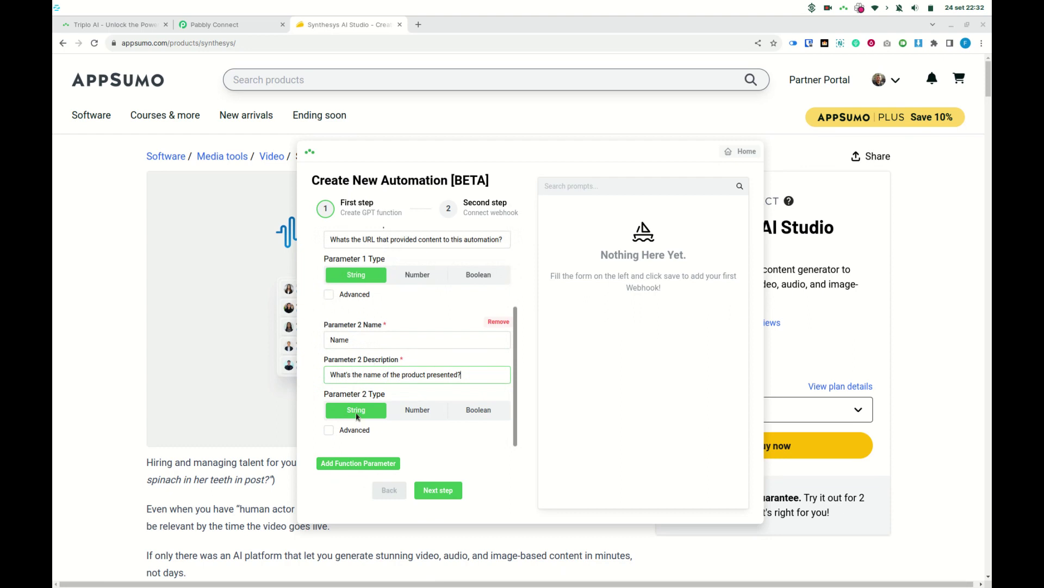
Add a 'USP' parameter asking for the product's USP in 2 short paragraphs.
{"action": "left_click", "coordinate": [350, 463]}
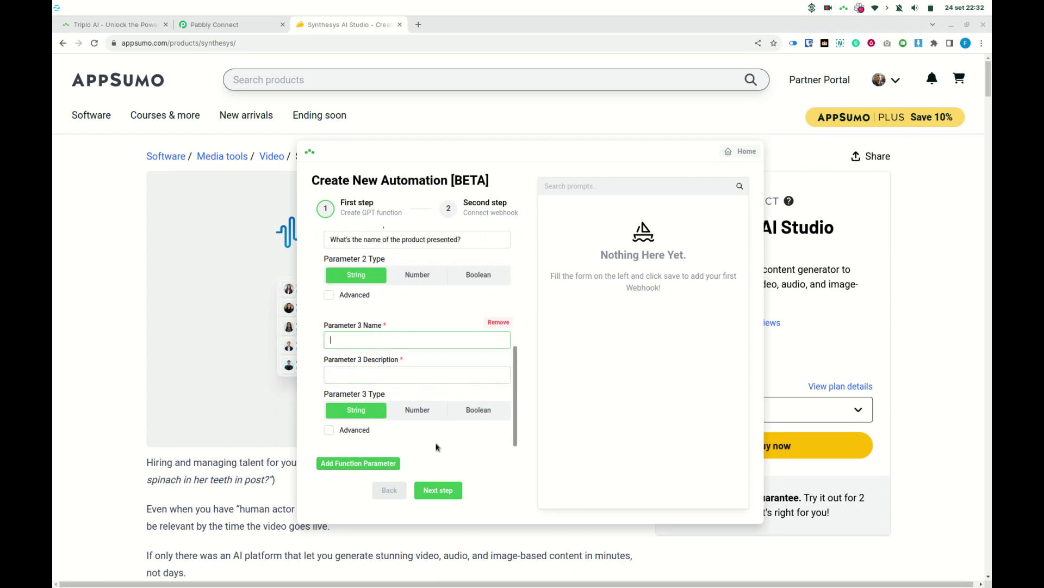
{"action": "type", "text": "What"}
{"action": "key", "text": "BackSpace"}
{"action": "key", "text": "BackSpace"}
{"action": "key", "text": "BackSpace"}
{"action": "type", "text": "USP"}
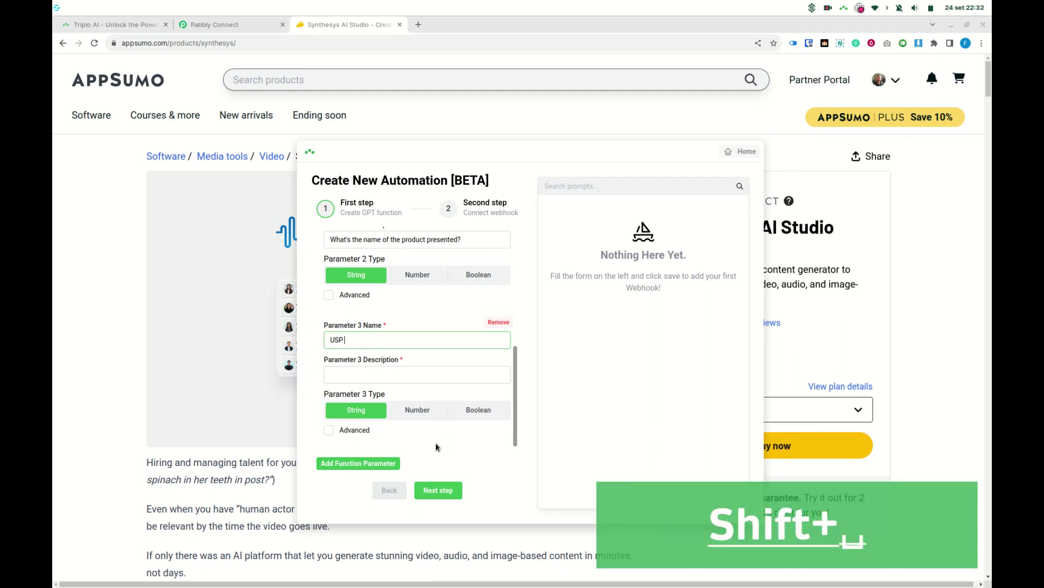
{"action": "key", "text": "Tab"}
{"action": "type", "text": "What's the USP of this produ"}
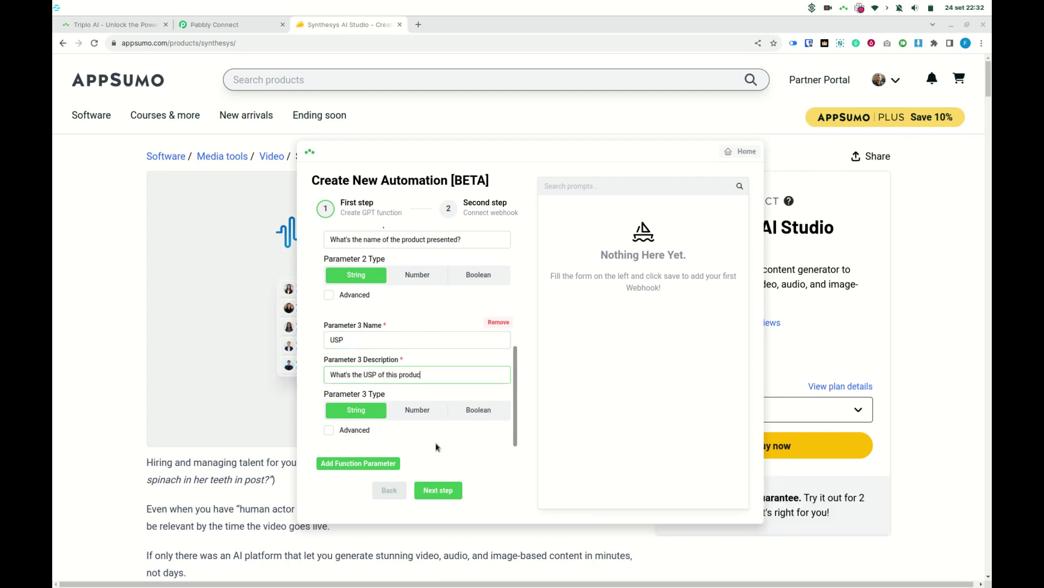
{"action": "type", "text": "ct in 2 short paragraphs"}
{"action": "key", "text": "ctrl+Left"}
{"action": "type", "text": "short"}
{"action": "key", "text": "ctrl+Right"}
{"action": "type", "text": "?"}
Add 'Features' and 'who' parameters asking for key features and who should buy the deal.
{"action": "left_click", "coordinate": [357, 464]}
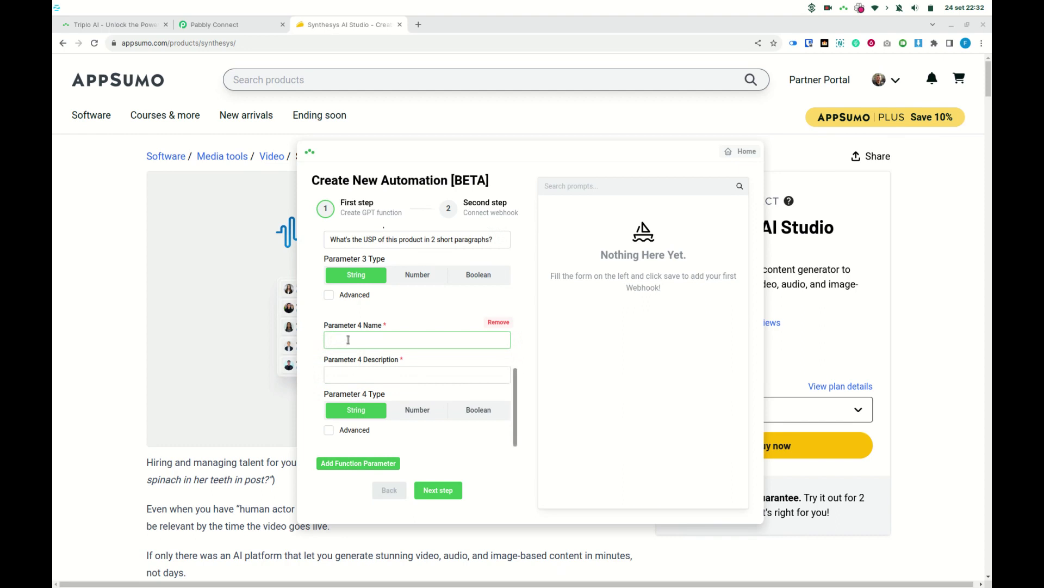
{"action": "type", "text": "Features"}
{"action": "key", "text": "Tab"}
{"action": "type", "text": "What are the key feature"}
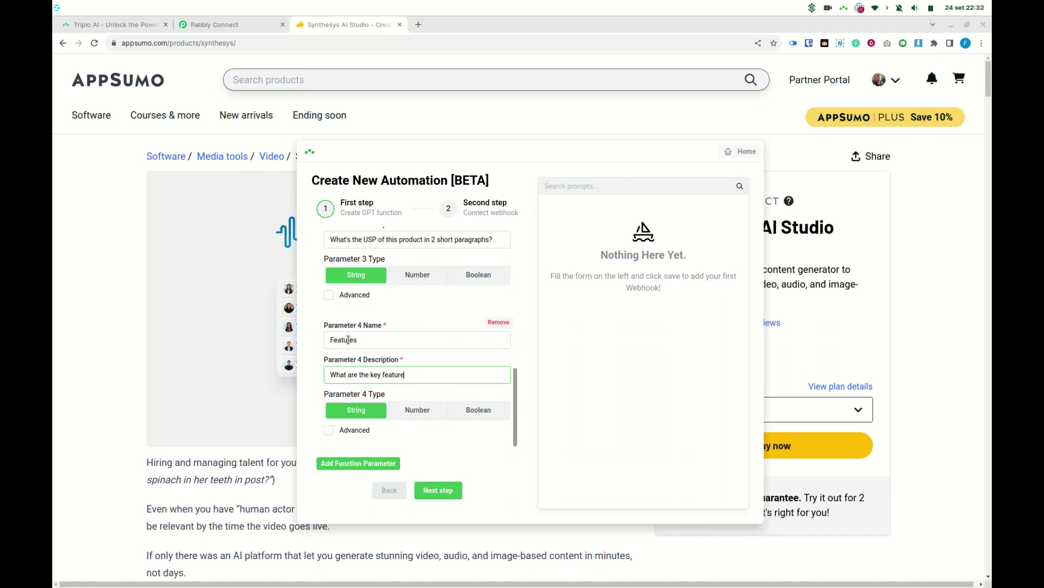
{"action": "type", "text": "s of this product?"}
{"action": "left_click", "coordinate": [350, 463]}
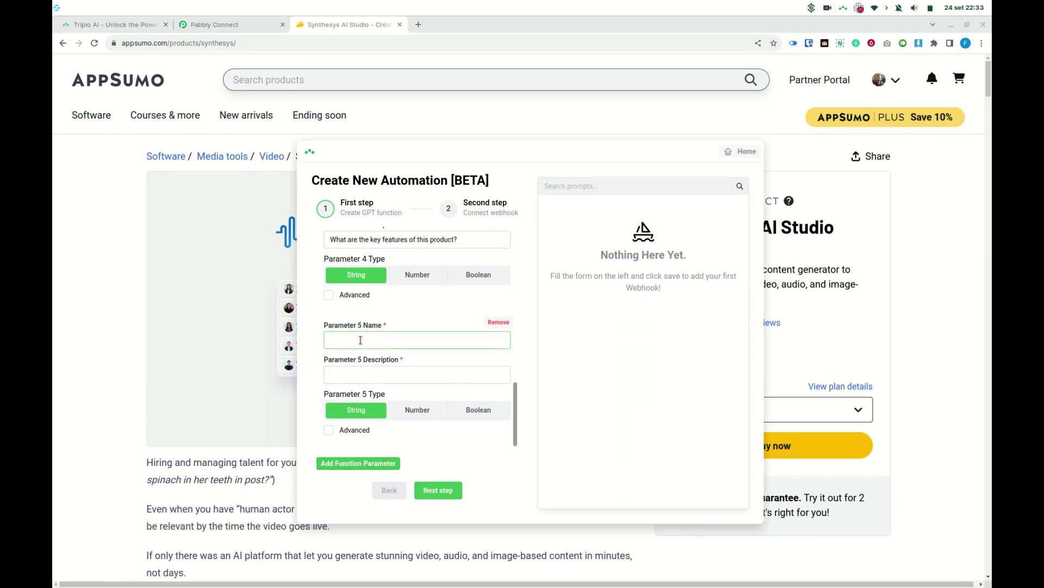
{"action": "type", "text": "who"}
{"action": "key", "text": "Tab"}
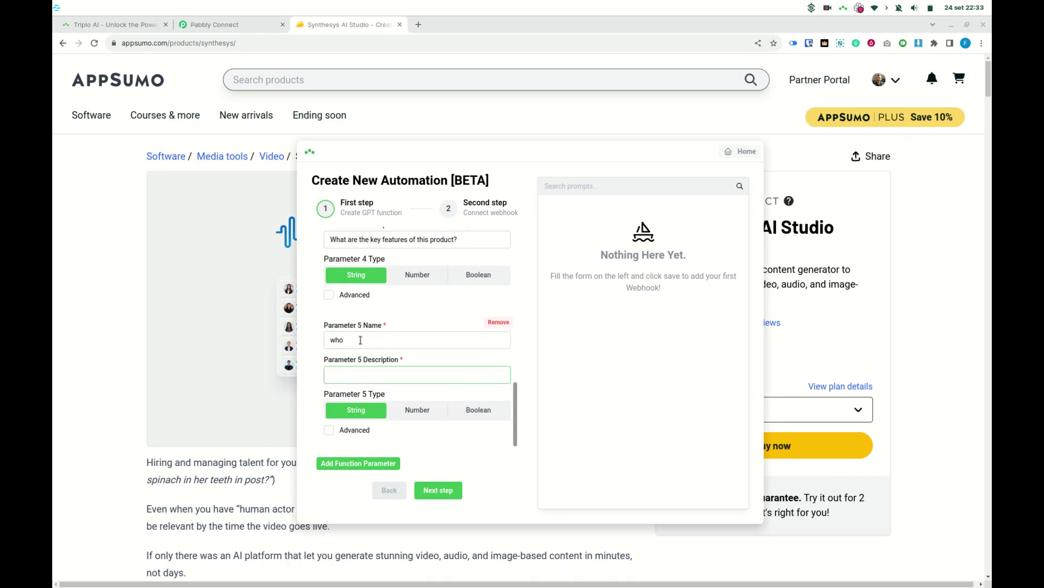
{"action": "type", "text": "Who should buy this deal?"}
Add a 'CTA' parameter requesting a strong, convincing call to action for the target audience.
{"action": "left_click", "coordinate": [358, 460]}
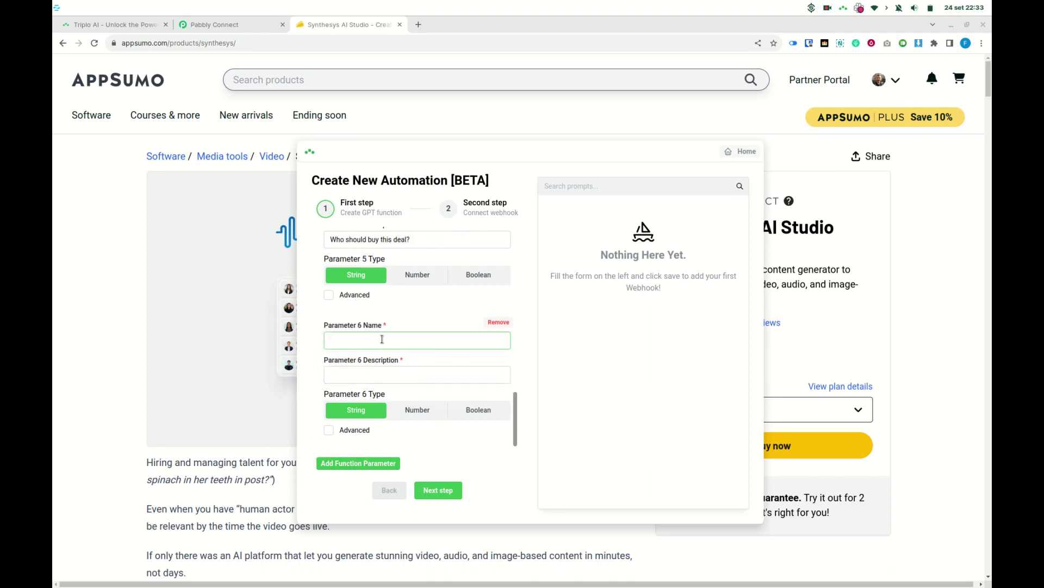
{"action": "type", "text": "CTA"}
{"action": "key", "text": "Tab"}
{"action": "type", "text": "Suggest me a st"}
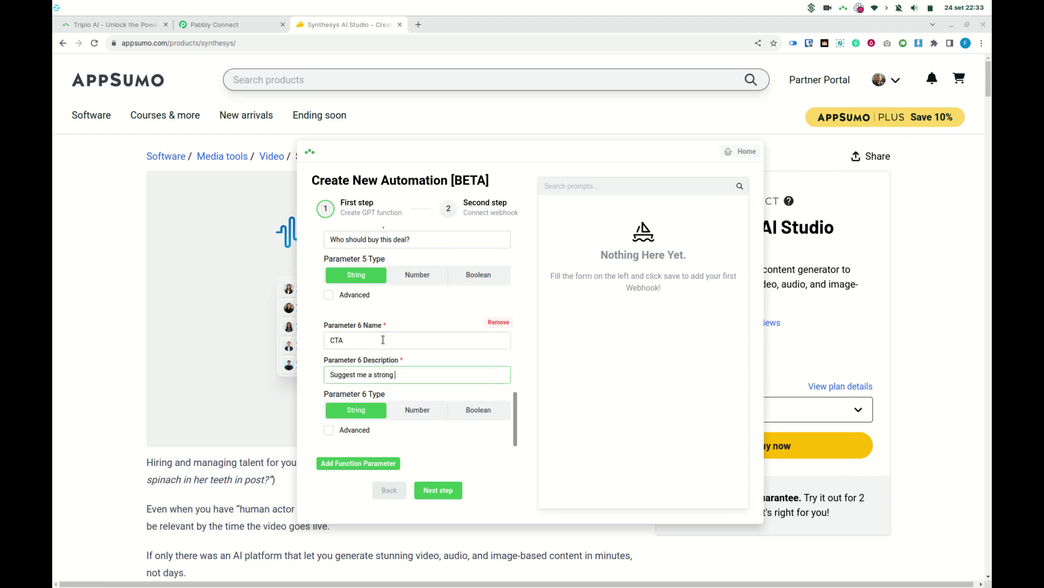
{"action": "type", "text": "rong and convincing CTA based on the product and the aud"}
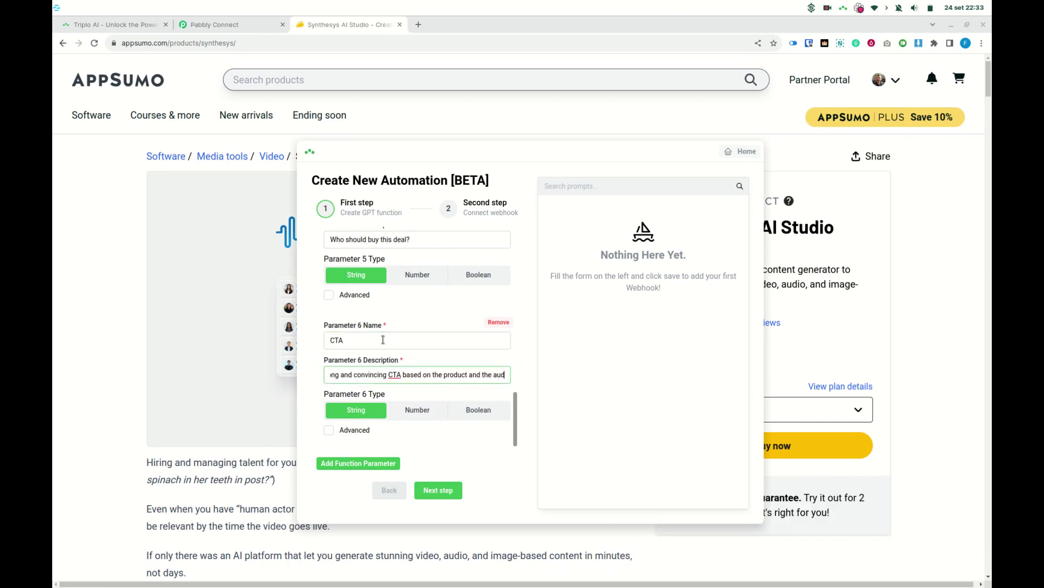
{"action": "type", "text": "e target audience of it."}
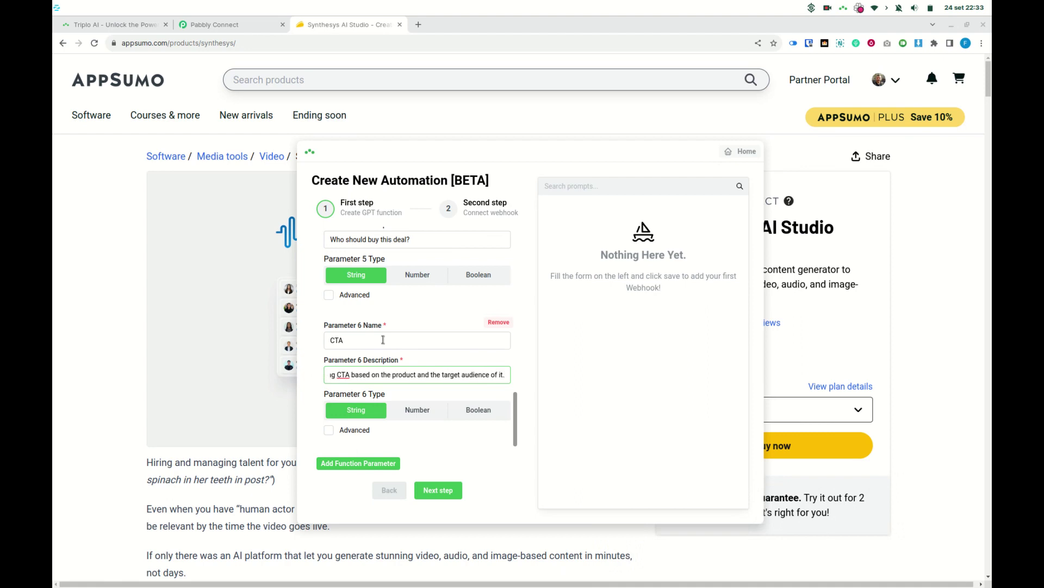
{"action": "key", "text": "ctrl+Left"}
{"action": "key", "text": "ctrl+Left"}
{"action": "key", "text": "ctrl+Left"}
{"action": "key", "text": "ctrl+Left"}
{"action": "key", "text": "ctrl+Left"}
{"action": "key", "text": "ctrl+Left"}
{"action": "key", "text": "ctrl+Left"}
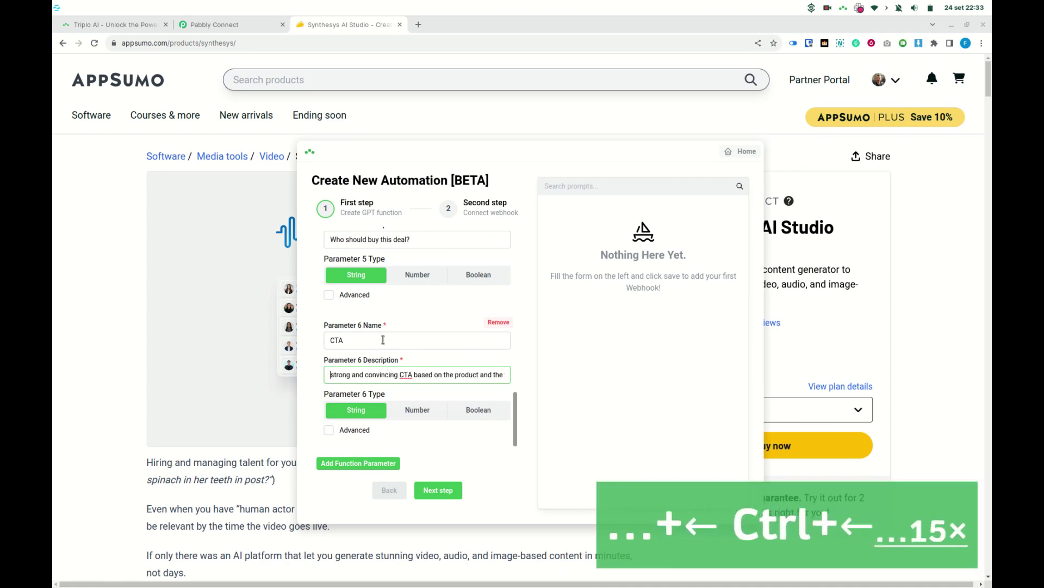
{"action": "key", "text": "ctrl+Left"}
{"action": "key", "text": "ctrl+Left"}
{"action": "key", "text": "ctrl+Left"}
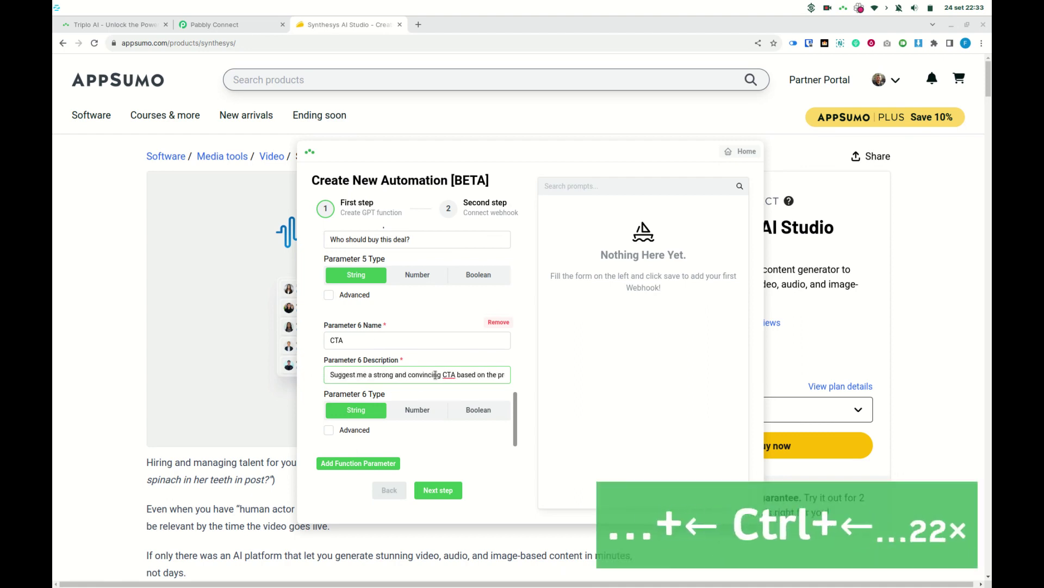
{"action": "left_click_drag", "start_coordinate": [434, 374], "coordinate": [481, 375]}
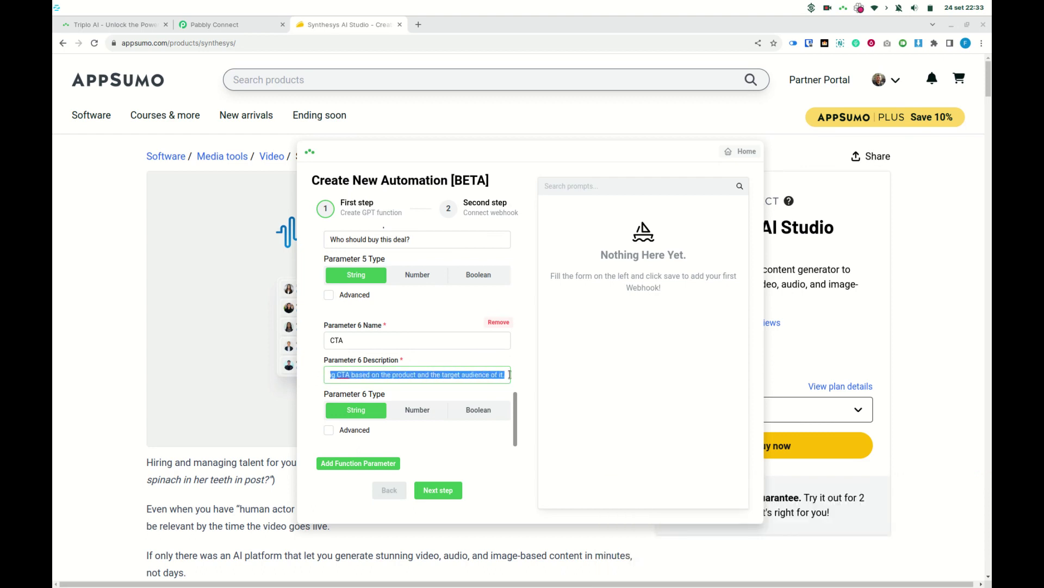
{"action": "left_click", "coordinate": [417, 374]}
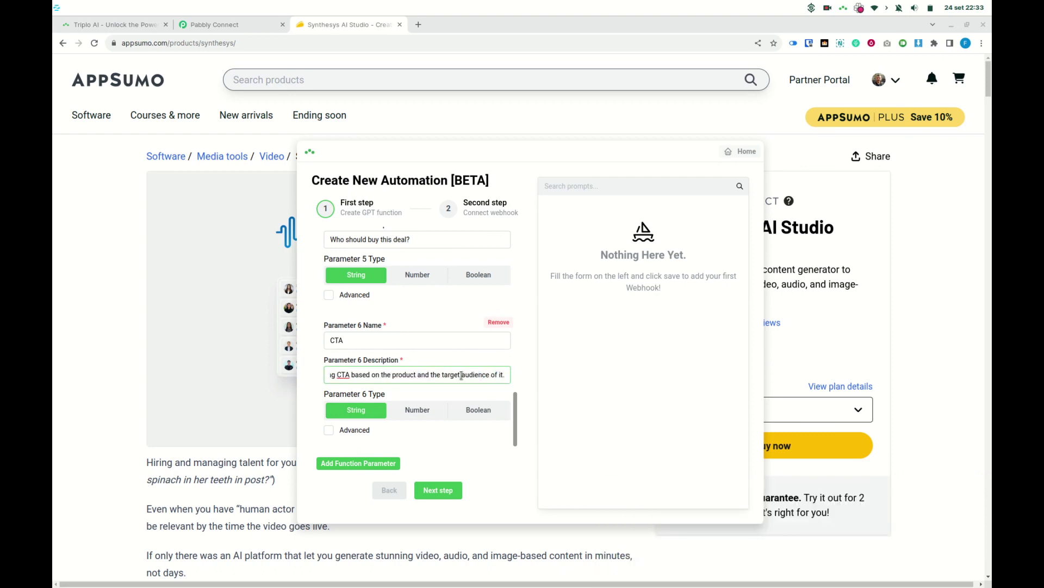
Advance to the webhook step and focus the empty Webhook URL field.
{"action": "left_click", "coordinate": [440, 490]}
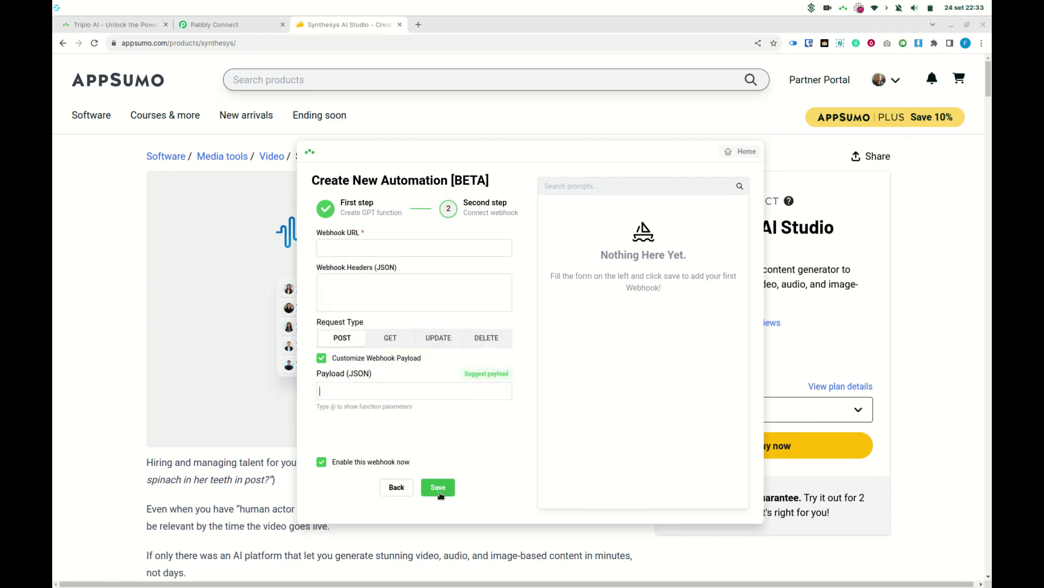
{"action": "left_click", "coordinate": [366, 247]}
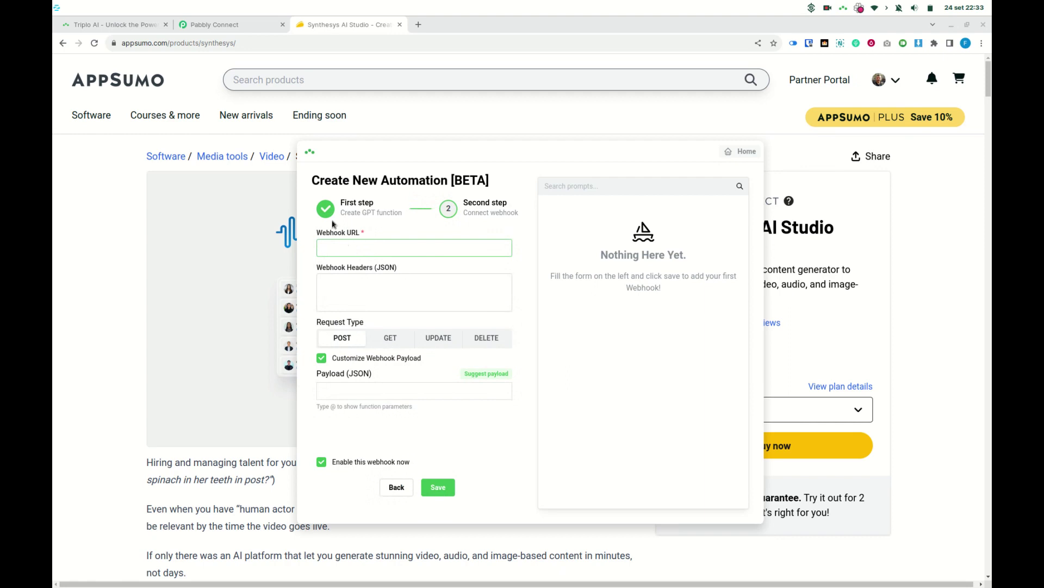
Set Webhook as the Pabbly trigger and paste its URL into Triplo's webhook field.
{"action": "left_click", "coordinate": [226, 25]}
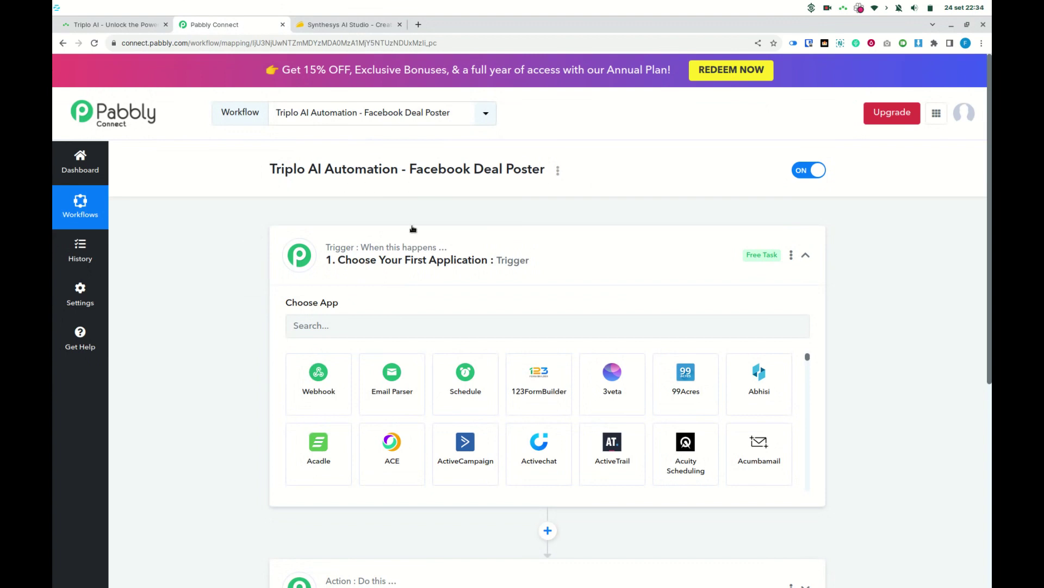
{"action": "left_click", "coordinate": [322, 375]}
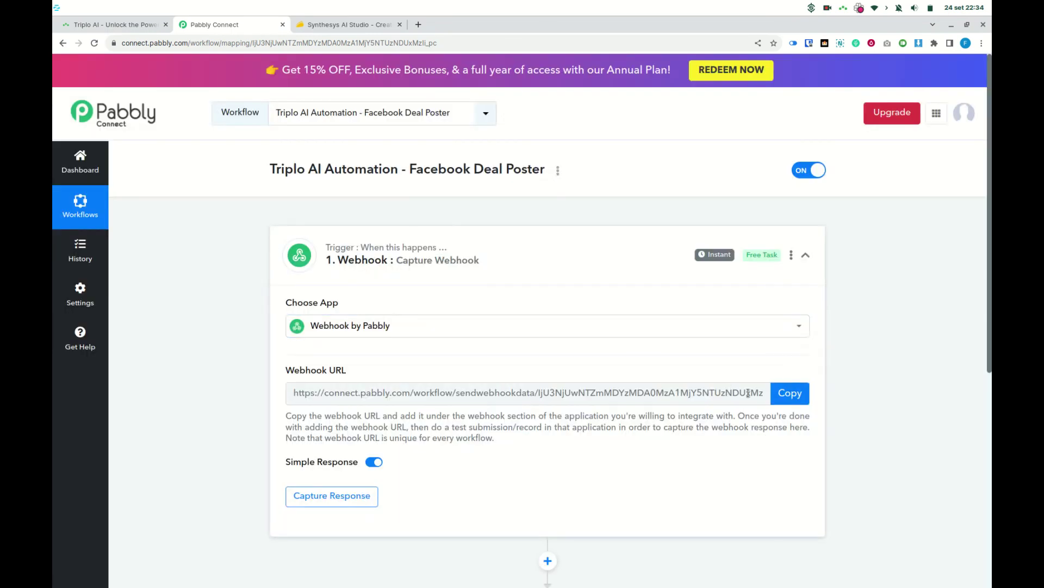
{"action": "left_click", "coordinate": [795, 393]}
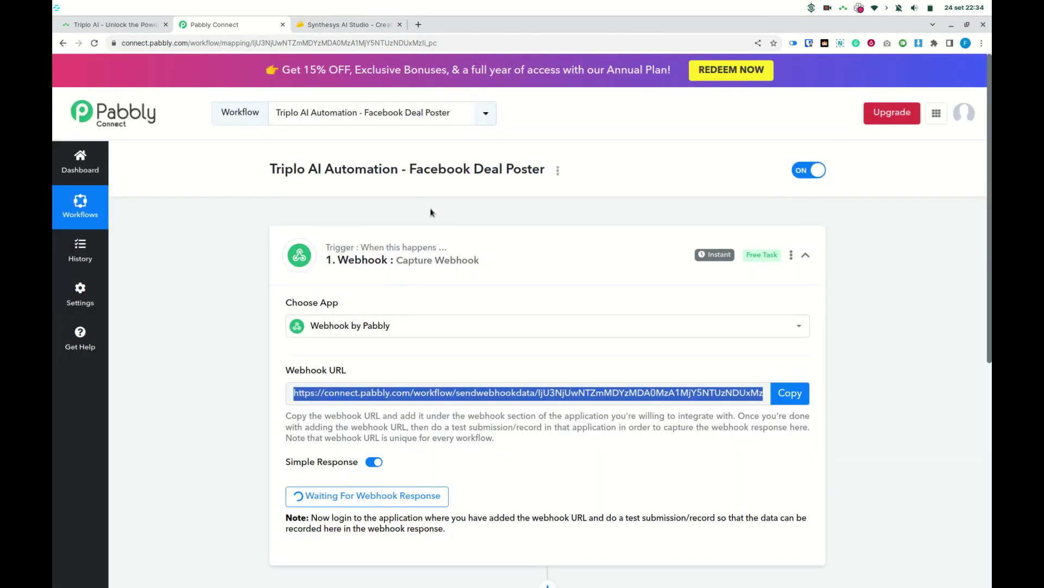
{"action": "key", "text": "ctrl+alt+space"}
{"action": "key", "text": "ctrl+v"}
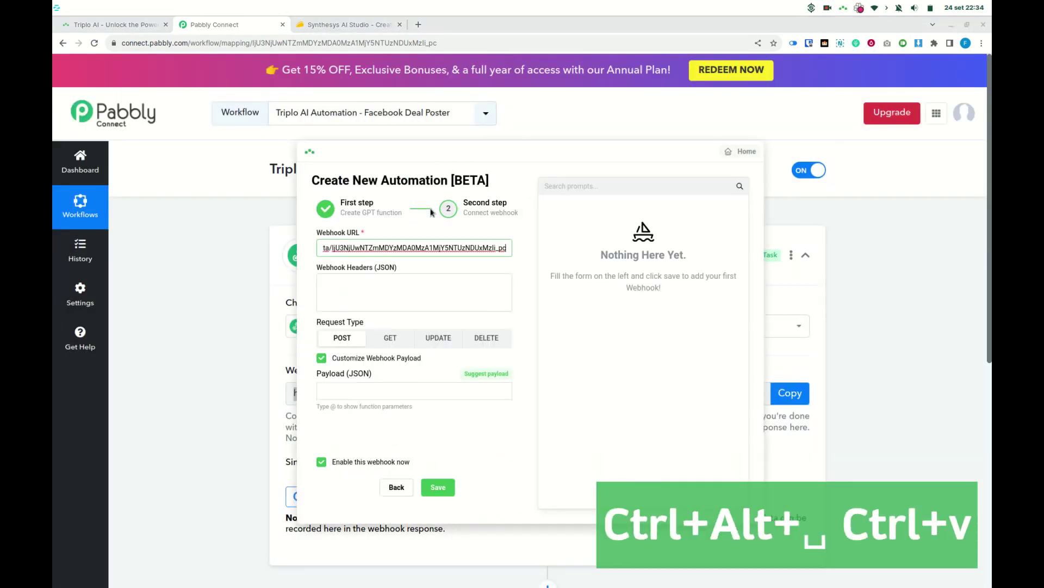
Generate a suggested JSON payload and save the deal_poster automation.
{"action": "left_click", "coordinate": [362, 389]}
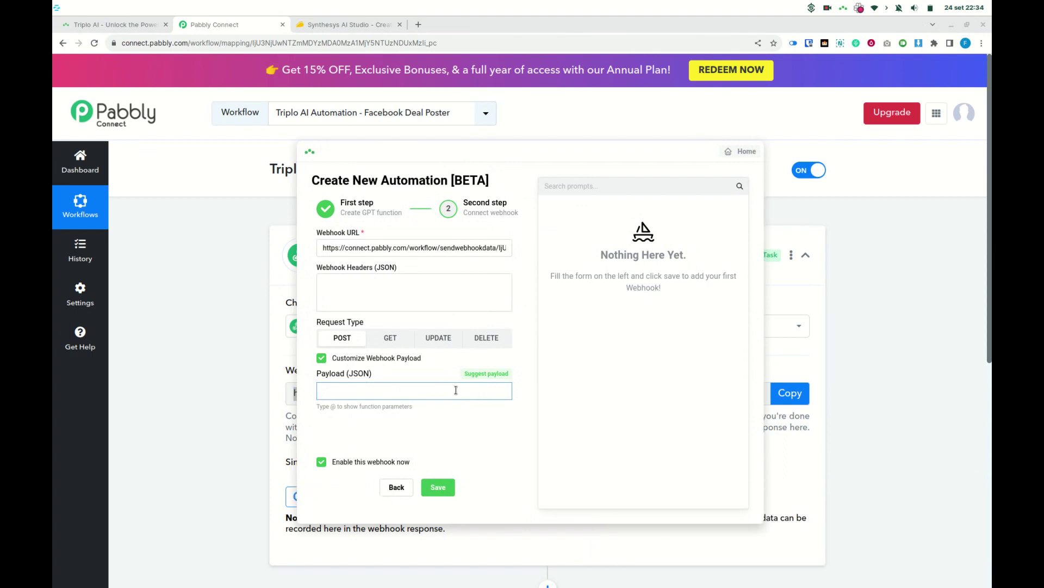
{"action": "left_click", "coordinate": [483, 374]}
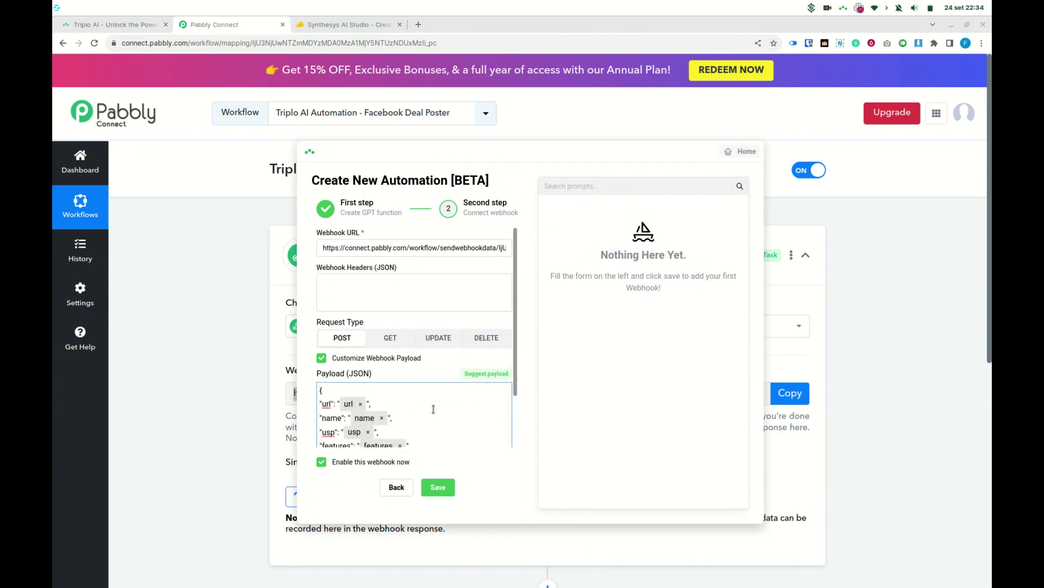
{"action": "scroll", "coordinate": [444, 410], "scroll_direction": "down", "scroll_amount": 1}
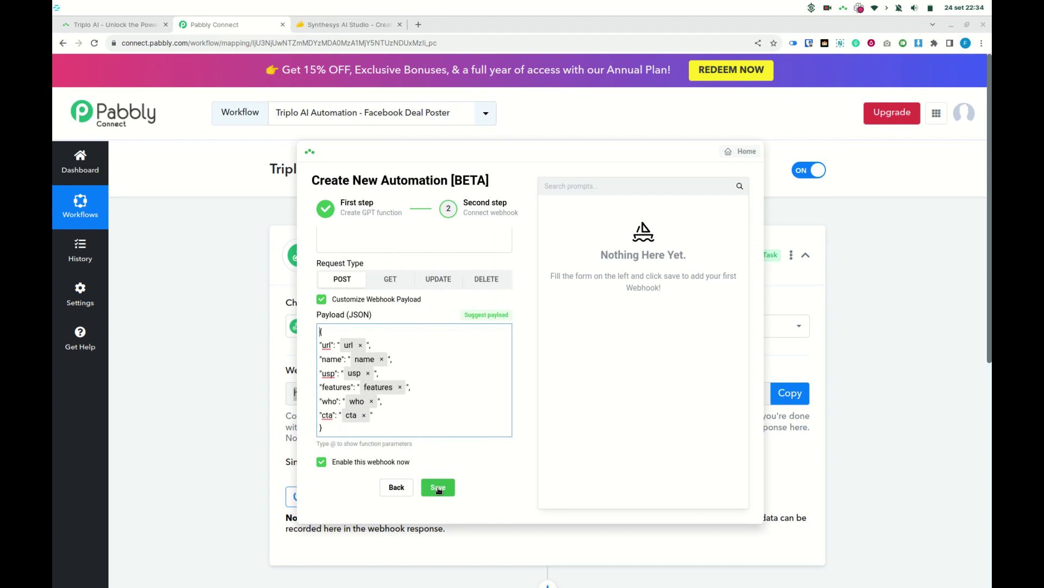
{"action": "left_click", "coordinate": [439, 488]}
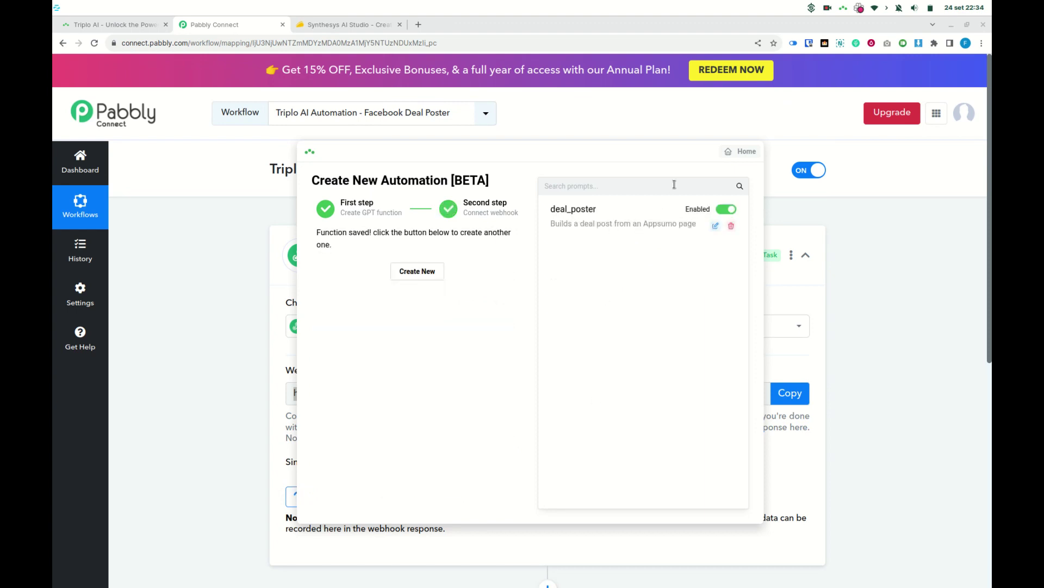
Copy the Synthesys AppSumo page URL and return to the Pabbly workflow.
{"action": "left_click", "coordinate": [736, 154]}
{"action": "left_click_drag", "start_coordinate": [563, 156], "coordinate": [764, 108]}
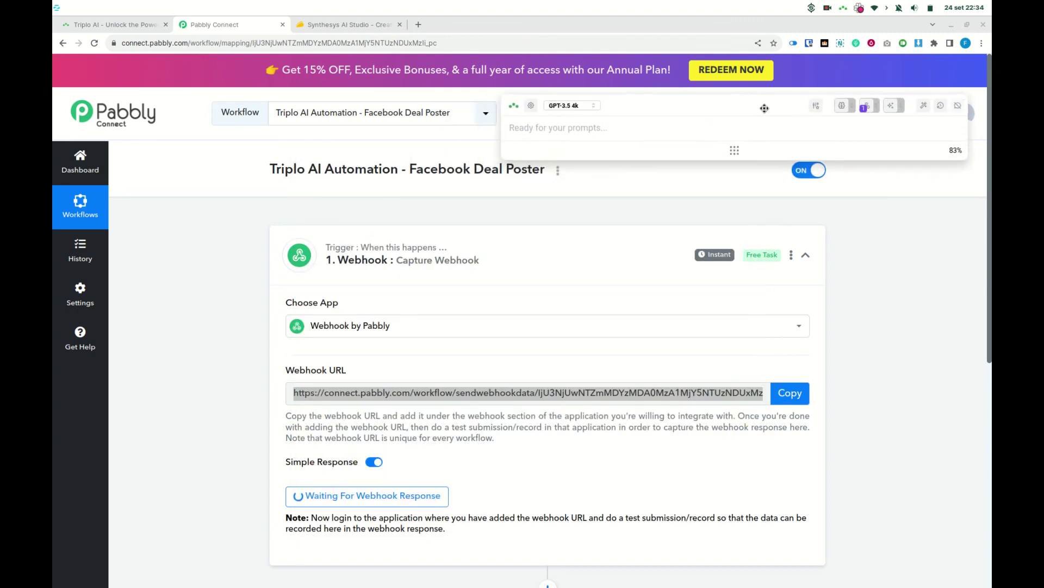
{"action": "left_click", "coordinate": [334, 24]}
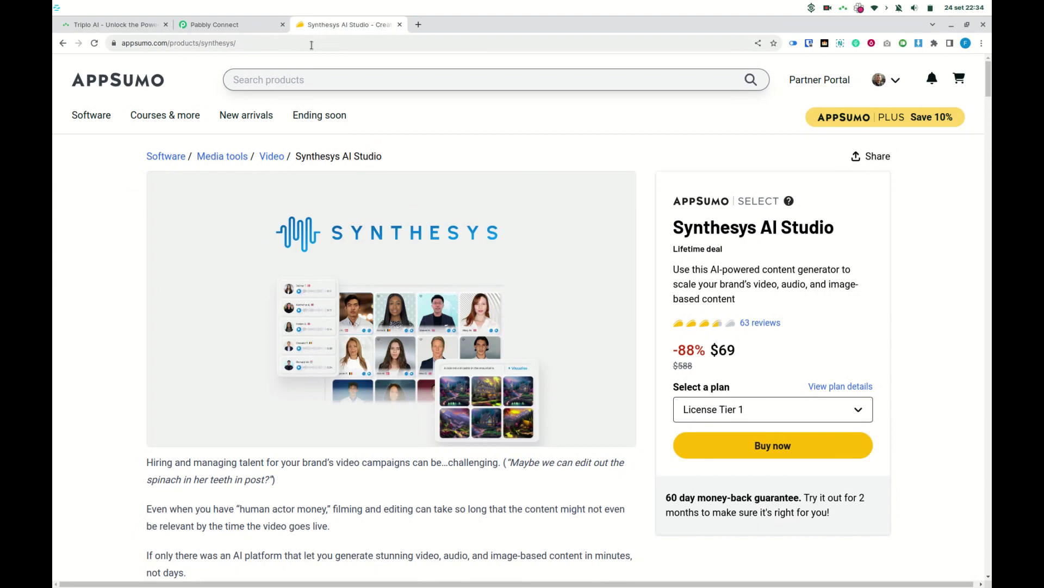
{"action": "left_click", "coordinate": [310, 45]}
{"action": "key", "text": "ctrl+c"}
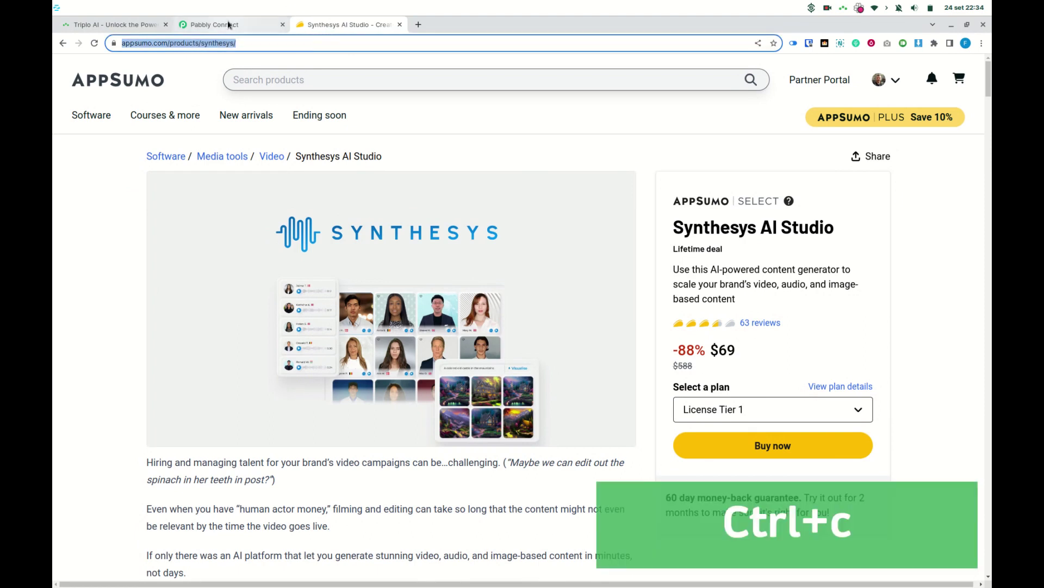
{"action": "left_click", "coordinate": [231, 26]}
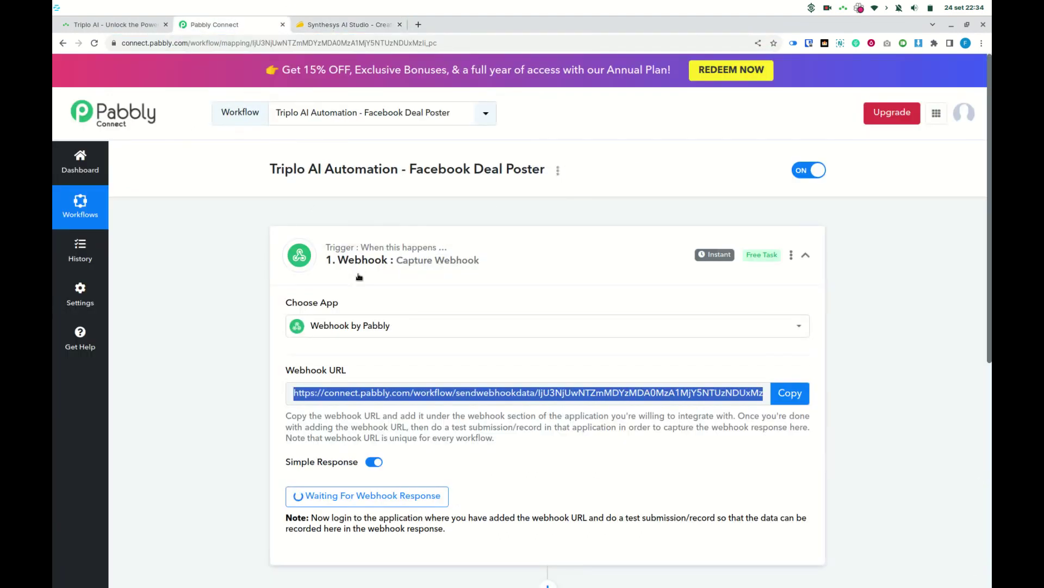
{"action": "scroll", "coordinate": [497, 319], "scroll_direction": "down", "scroll_amount": 5}
Ask Triplo to 'create a deal post out of' the pasted Synthesys page URL.
{"action": "scroll", "coordinate": [508, 322], "scroll_direction": "down", "scroll_amount": 1}
{"action": "scroll", "coordinate": [509, 322], "scroll_direction": "up", "scroll_amount": 1}
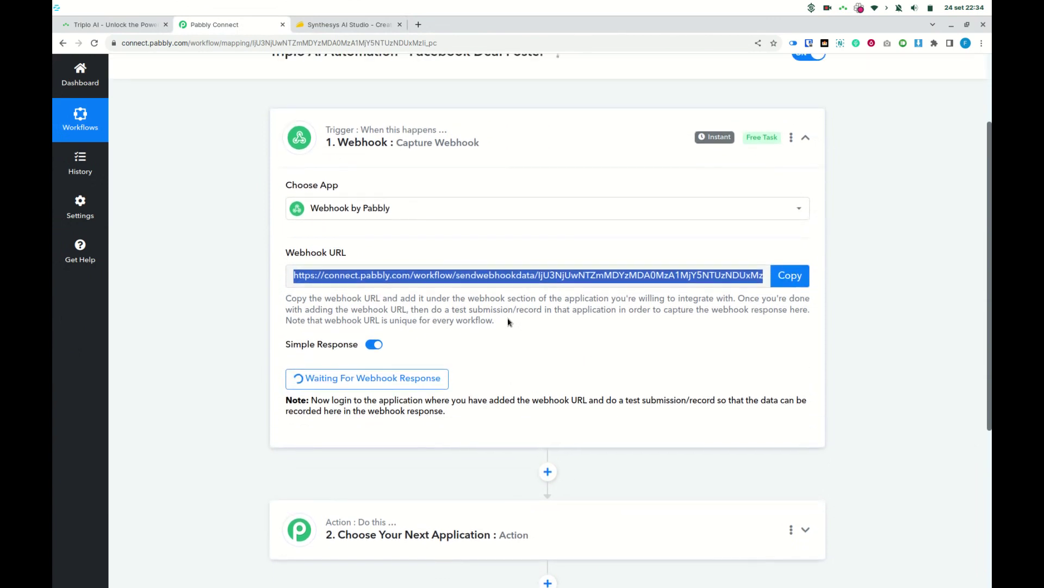
{"action": "key", "text": "ctrl+alt+space"}
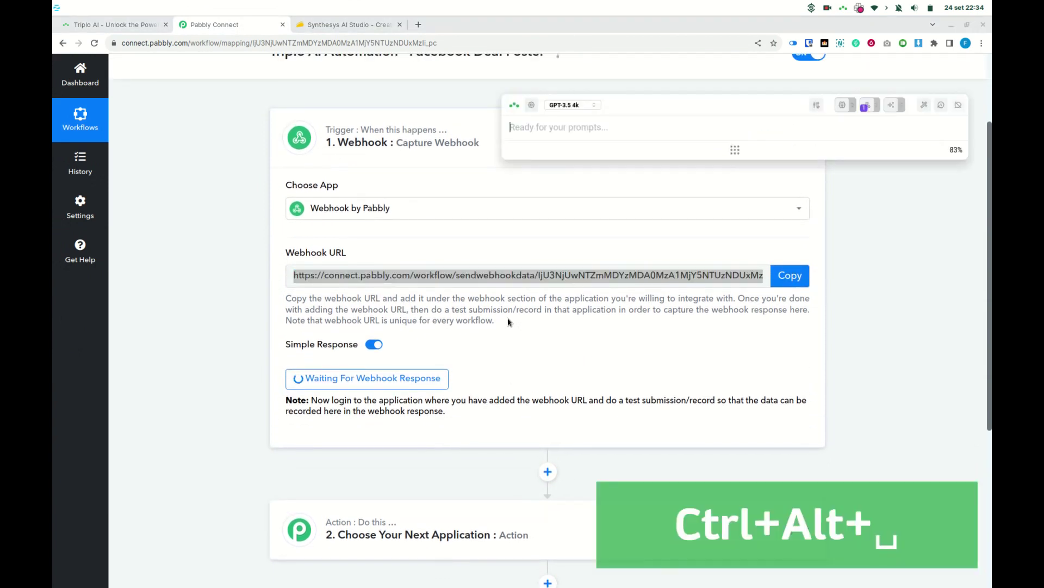
{"action": "type", "text": "create"}
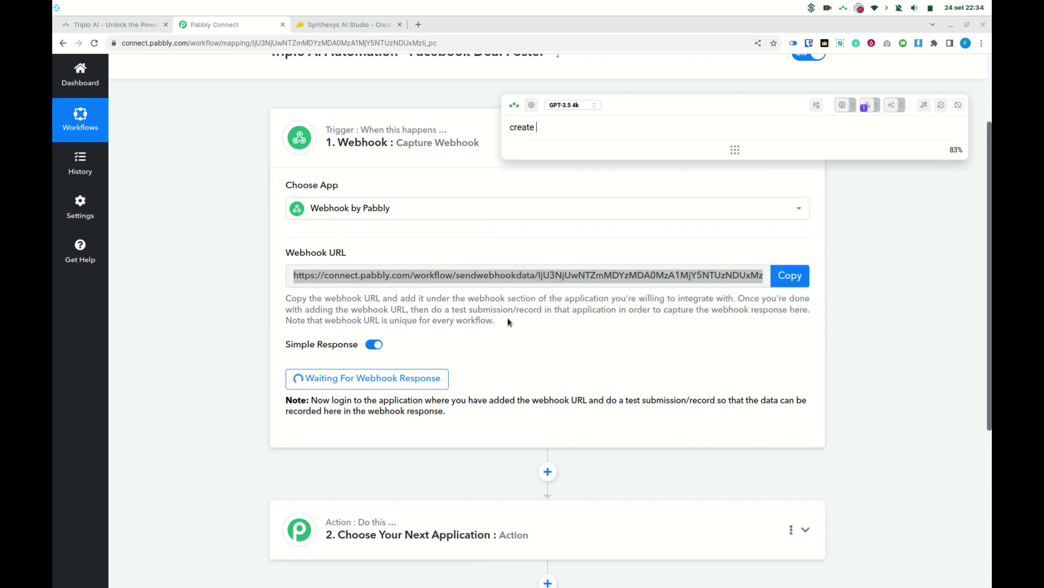
{"action": "type", "text": " a deal post out of"}
{"action": "key", "text": "ctrl+v"}
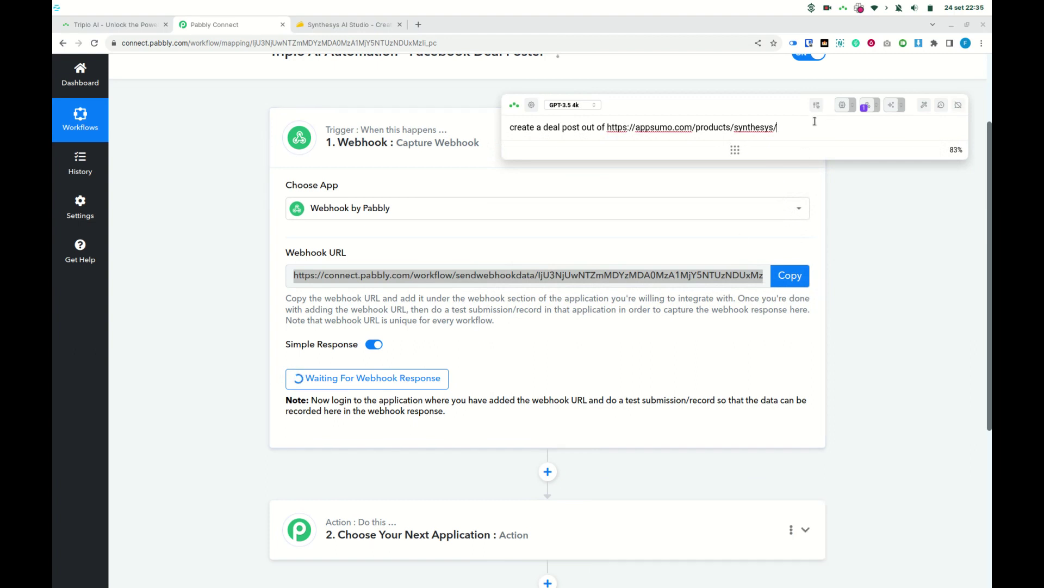
{"action": "key", "text": "Return"}
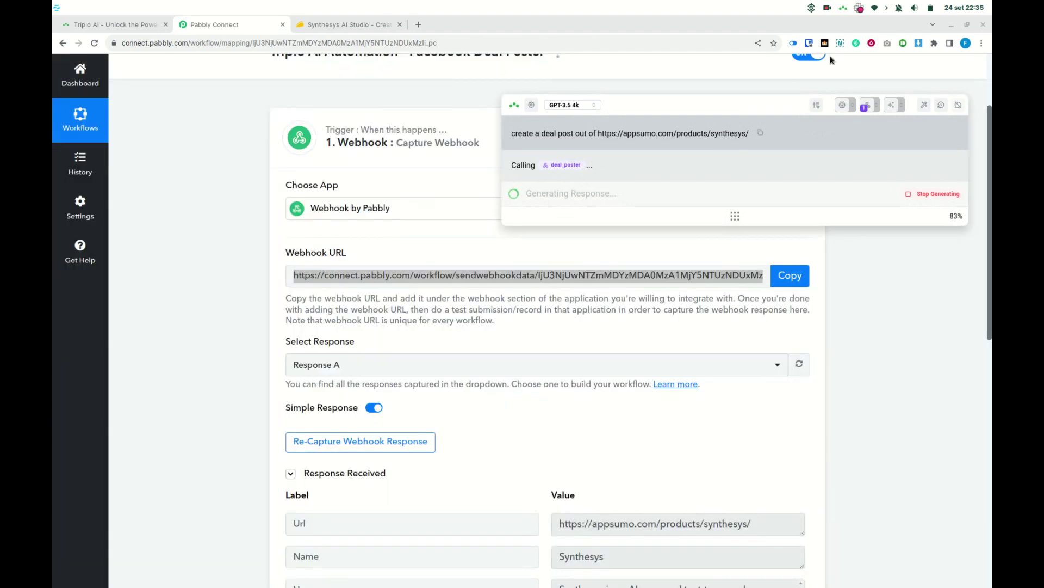
Scroll Pabbly down to the received webhook fields and close the Triplo response panel.
{"action": "scroll", "coordinate": [548, 338], "scroll_direction": "down", "scroll_amount": 2}
{"action": "scroll", "coordinate": [538, 332], "scroll_direction": "down", "scroll_amount": 1}
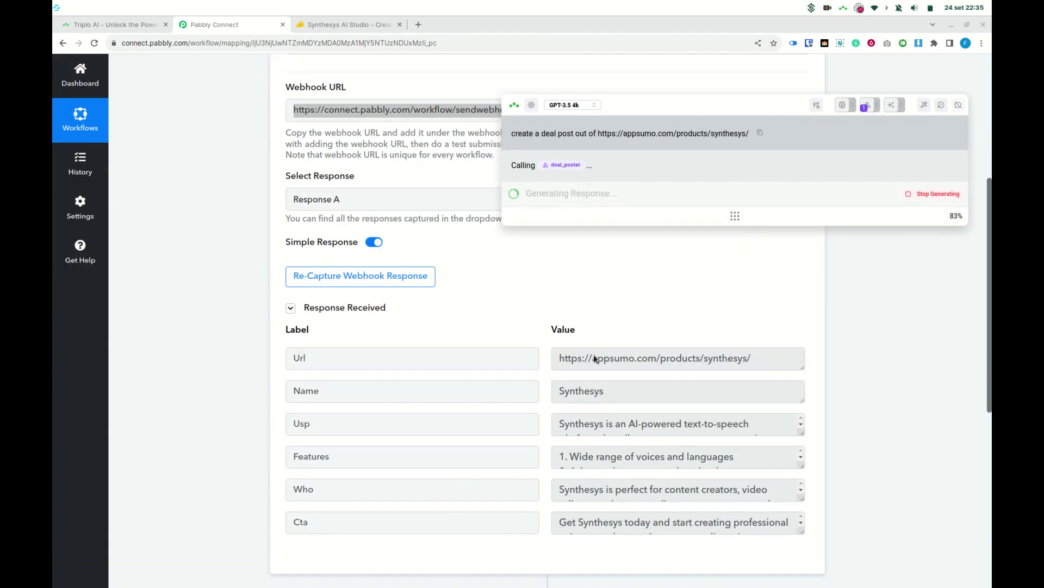
{"action": "scroll", "coordinate": [534, 329], "scroll_direction": "down", "scroll_amount": 1}
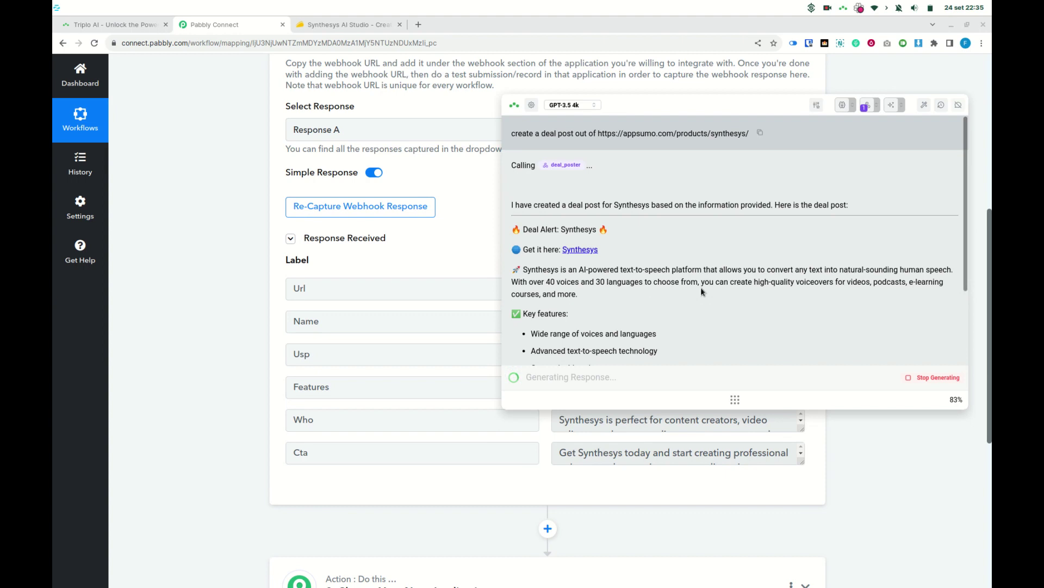
{"action": "left_click", "coordinate": [849, 447]}
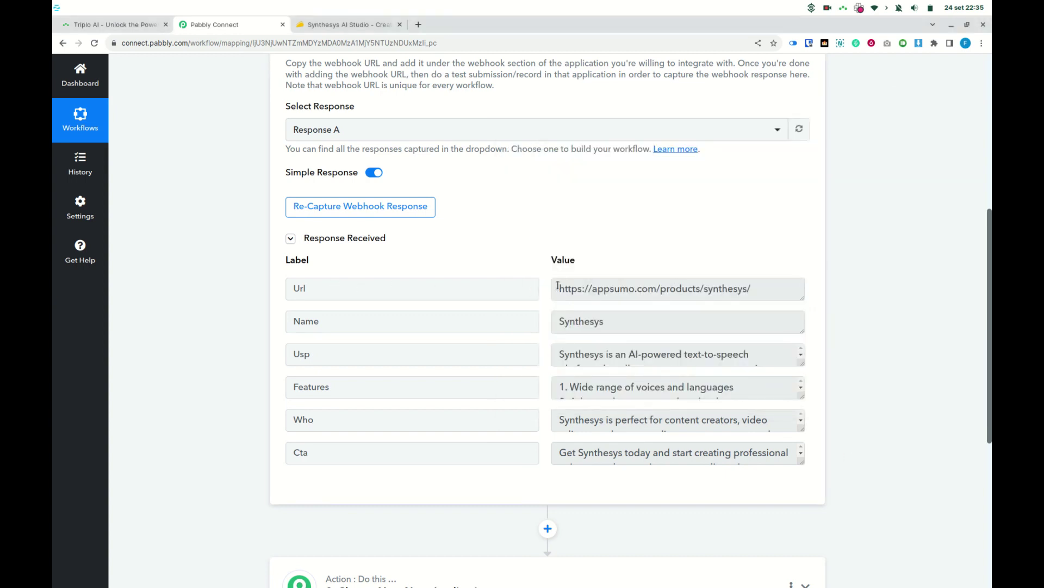
Inspect the received Url and Name values and expand the Usp field.
{"action": "left_click_drag", "start_coordinate": [558, 286], "coordinate": [828, 289]}
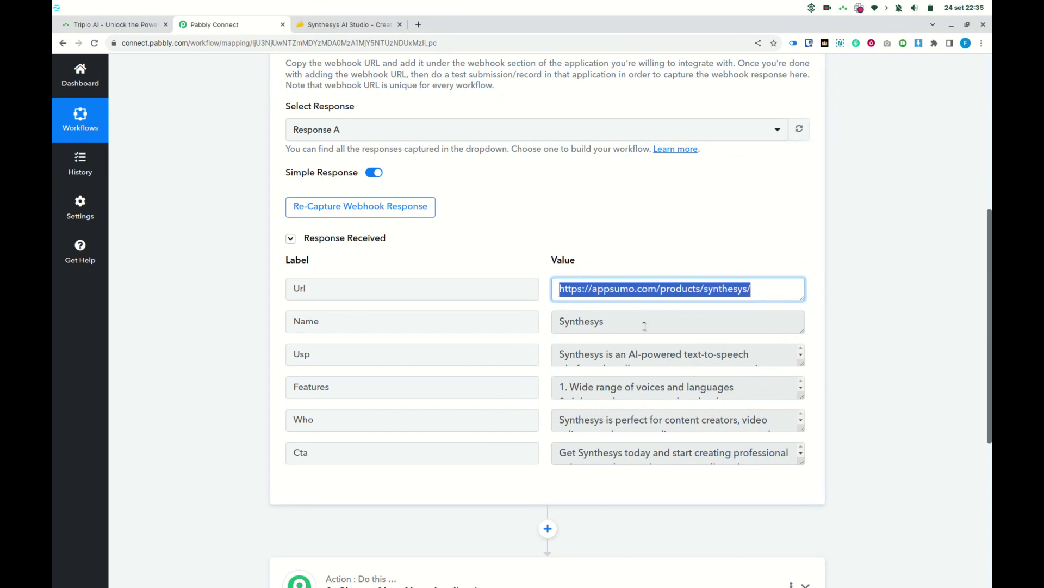
{"action": "left_click_drag", "start_coordinate": [644, 326], "coordinate": [558, 321]}
{"action": "left_click_drag", "start_coordinate": [801, 364], "coordinate": [797, 446]}
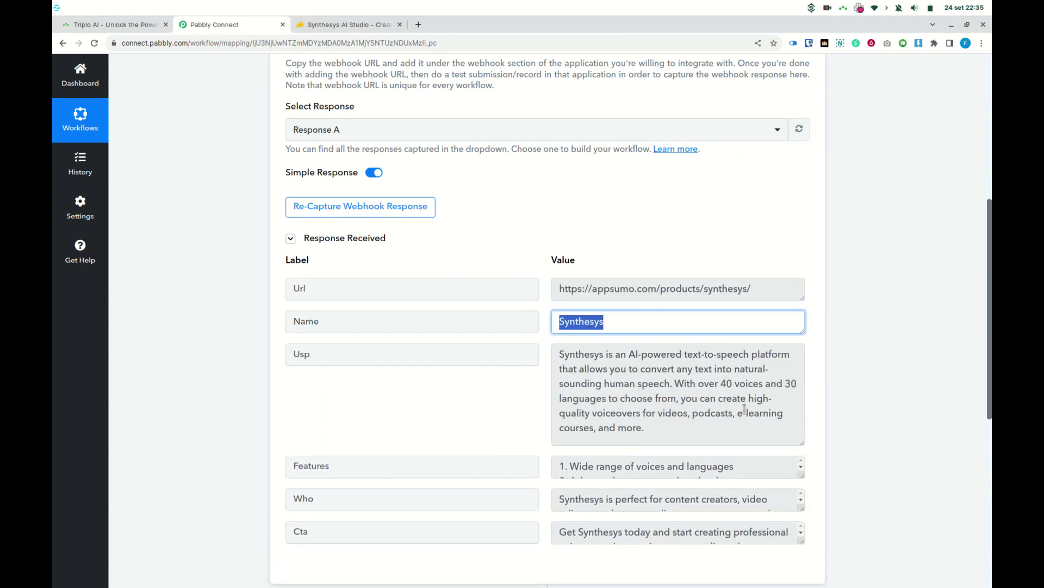
{"action": "scroll", "coordinate": [892, 375], "scroll_direction": "down", "scroll_amount": 2}
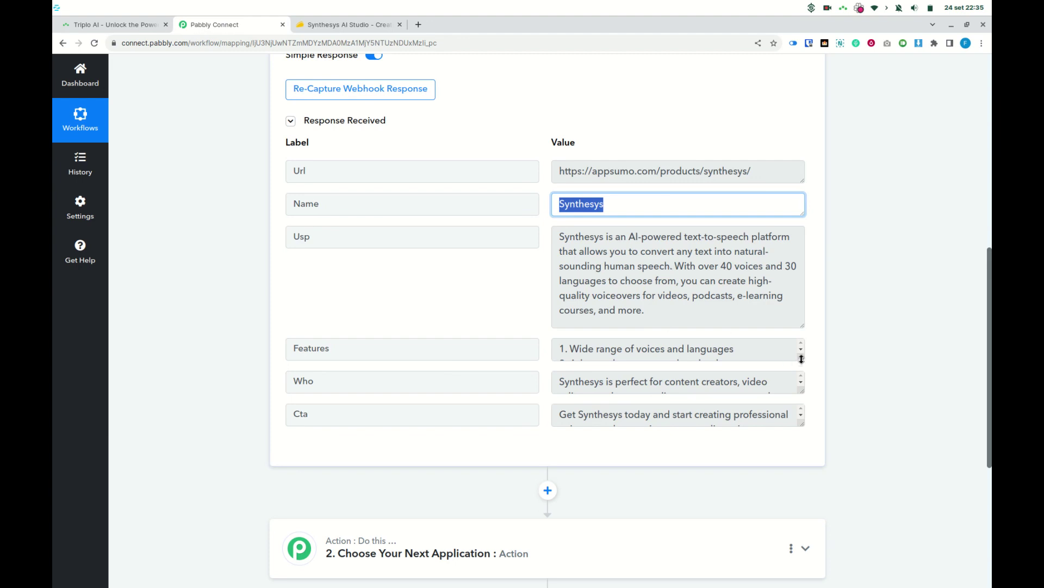
Enlarge the remaining response fields to read them, then scroll back up.
{"action": "left_click_drag", "start_coordinate": [801, 357], "coordinate": [793, 420]}
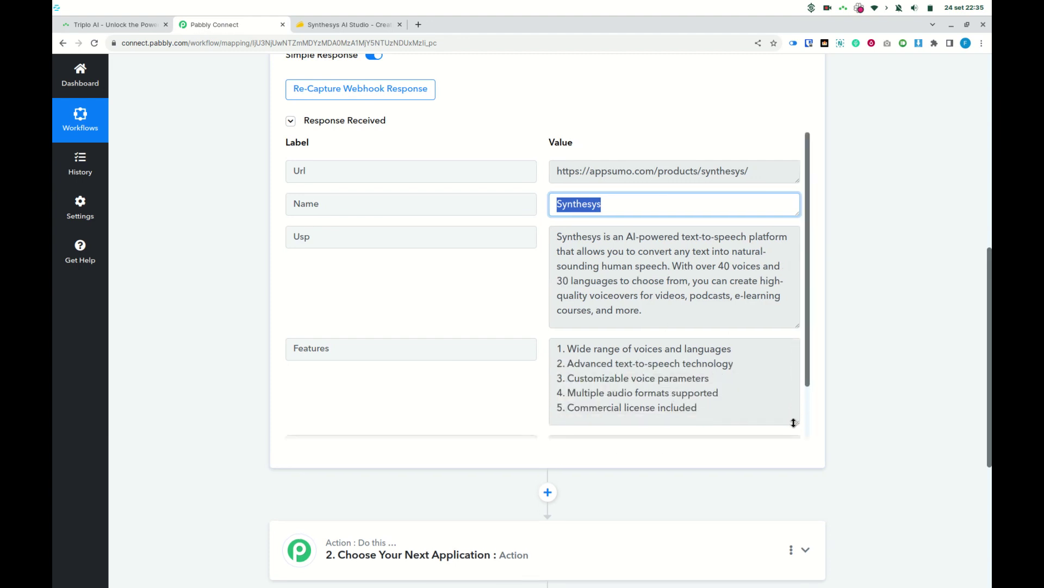
{"action": "scroll", "coordinate": [743, 327], "scroll_direction": "down", "scroll_amount": 1}
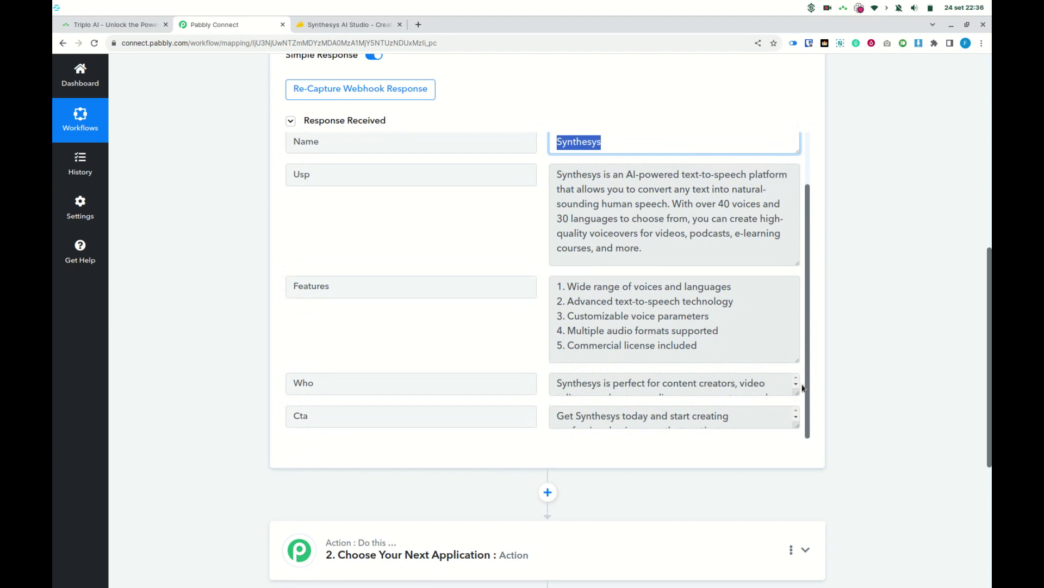
{"action": "left_click_drag", "start_coordinate": [795, 390], "coordinate": [785, 436]}
{"action": "scroll", "coordinate": [766, 357], "scroll_direction": "down", "scroll_amount": 1}
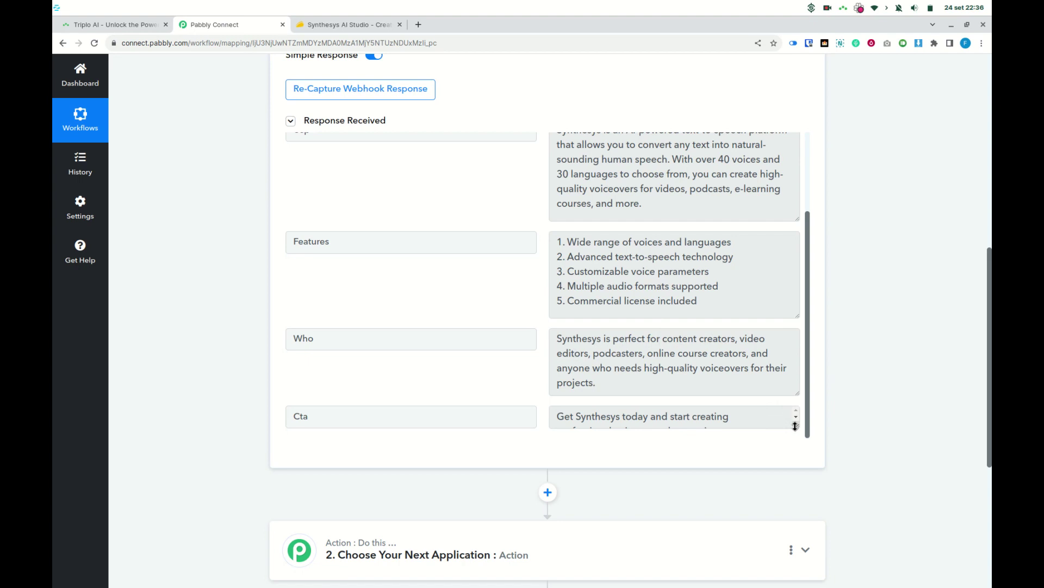
{"action": "left_click_drag", "start_coordinate": [795, 426], "coordinate": [795, 468]}
{"action": "scroll", "coordinate": [704, 385], "scroll_direction": "down", "scroll_amount": 1}
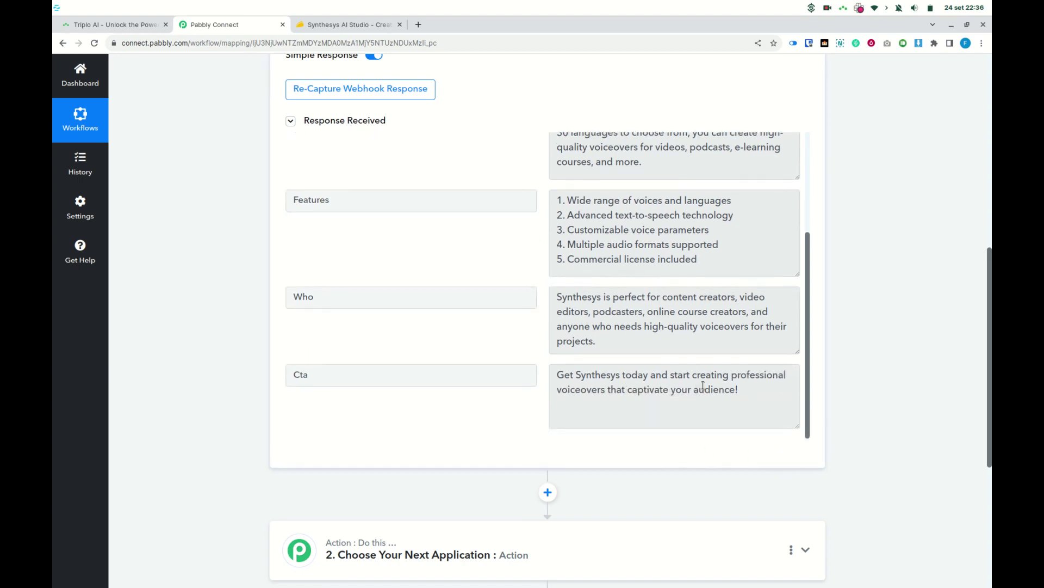
{"action": "scroll", "coordinate": [544, 375], "scroll_direction": "down", "scroll_amount": 2}
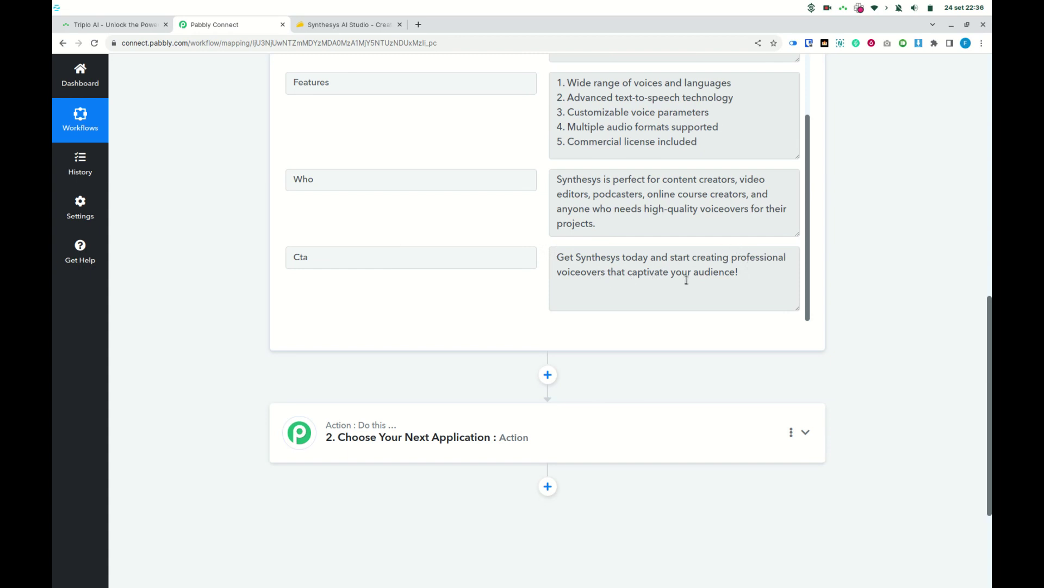
{"action": "scroll", "coordinate": [852, 281], "scroll_direction": "up", "scroll_amount": 3}
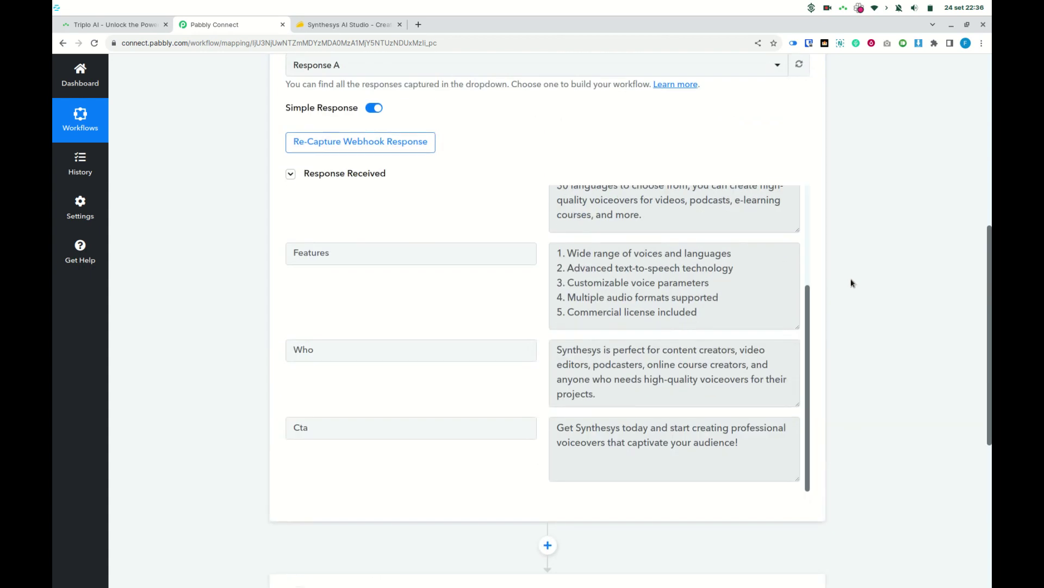
{"action": "scroll", "coordinate": [852, 282], "scroll_direction": "up", "scroll_amount": 3}
{"action": "scroll", "coordinate": [852, 282], "scroll_direction": "up", "scroll_amount": 2}
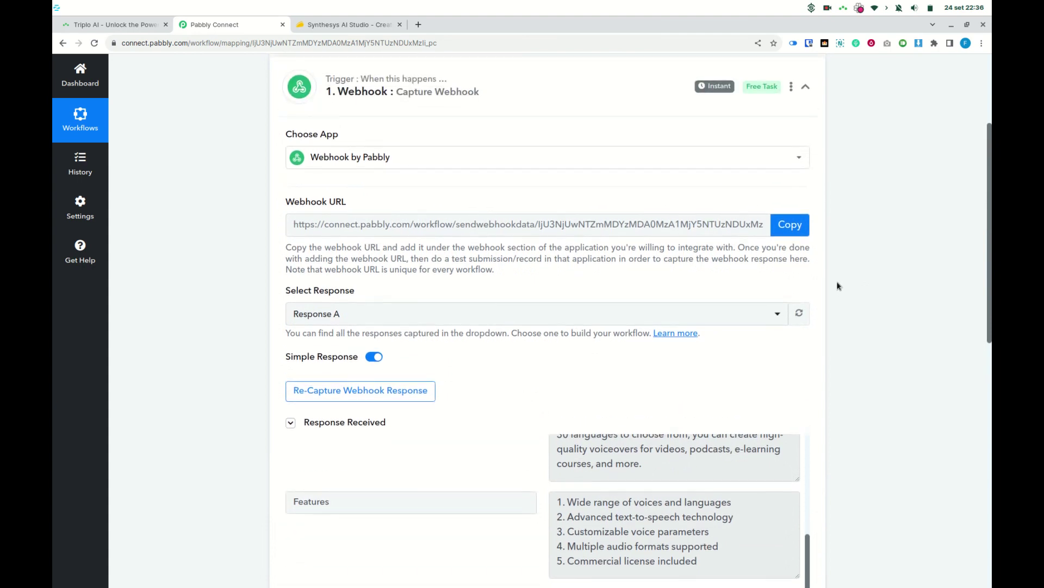
Open the Upbase: All-In-One PM Tool deal from AppSumo's Ending soon offers.
{"action": "left_click", "coordinate": [357, 25]}
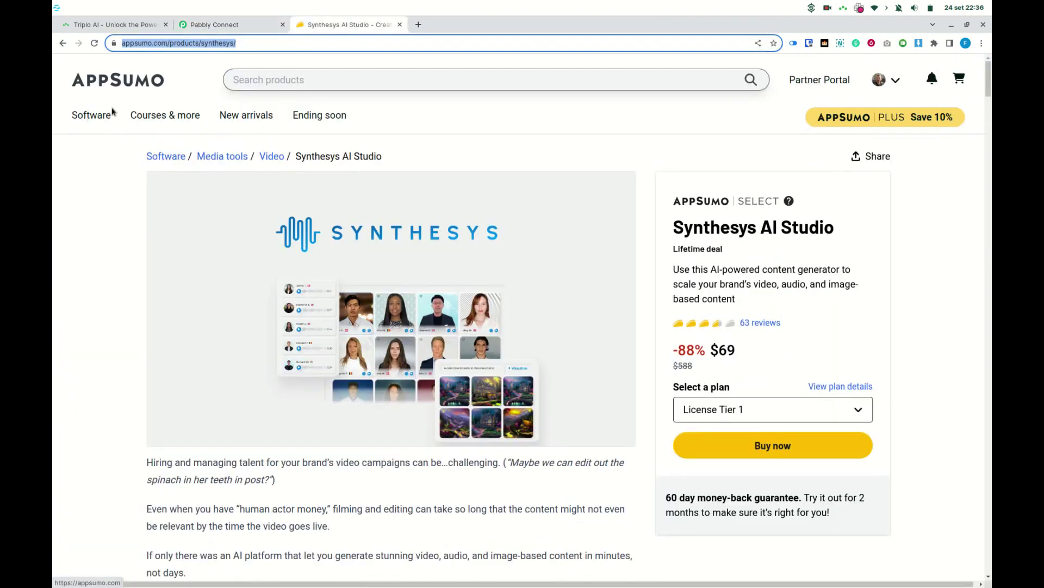
{"action": "left_click", "coordinate": [119, 76]}
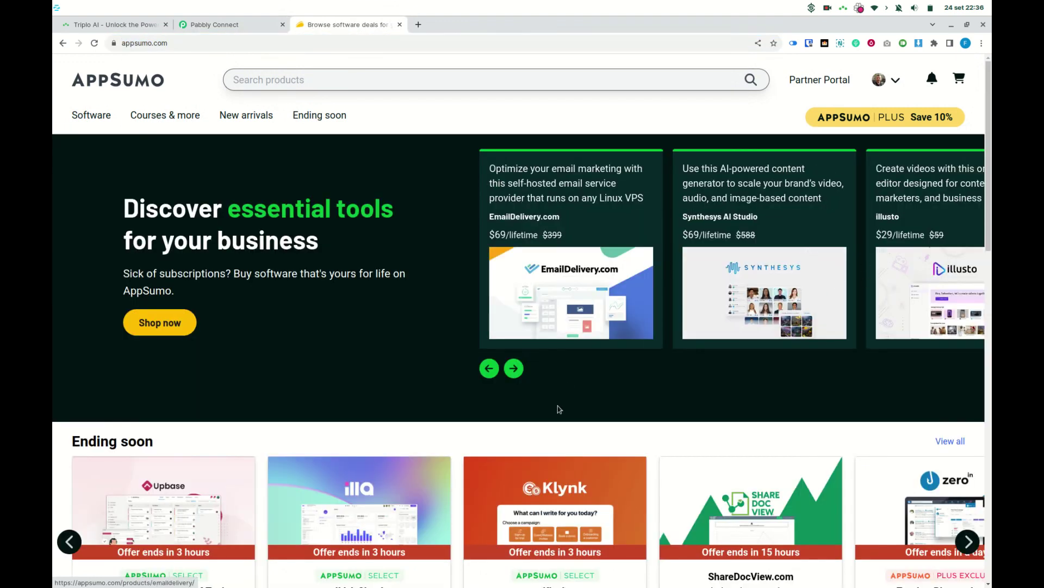
{"action": "scroll", "coordinate": [495, 397], "scroll_direction": "down", "scroll_amount": 3}
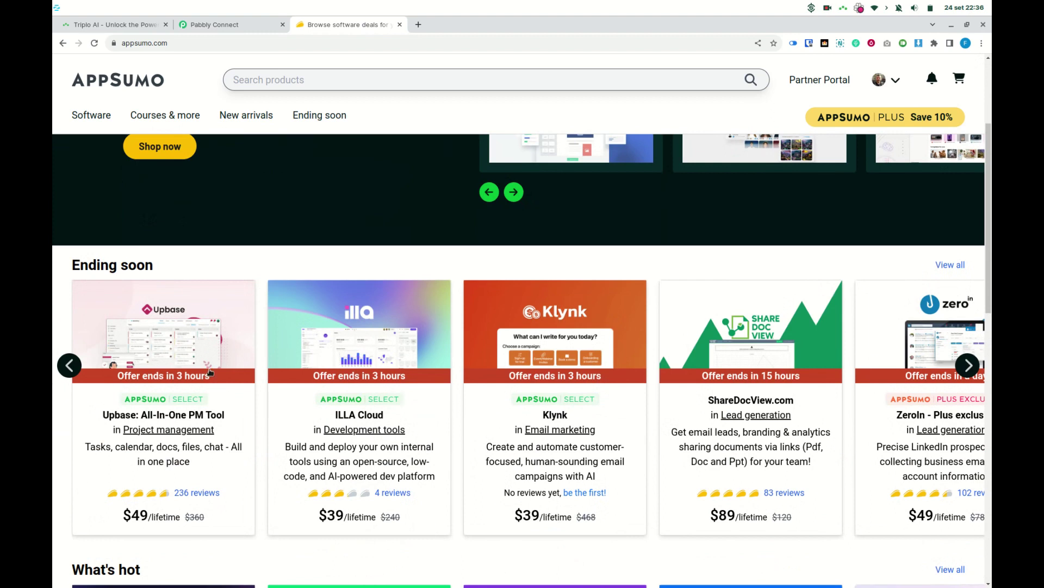
{"action": "left_click", "coordinate": [170, 337]}
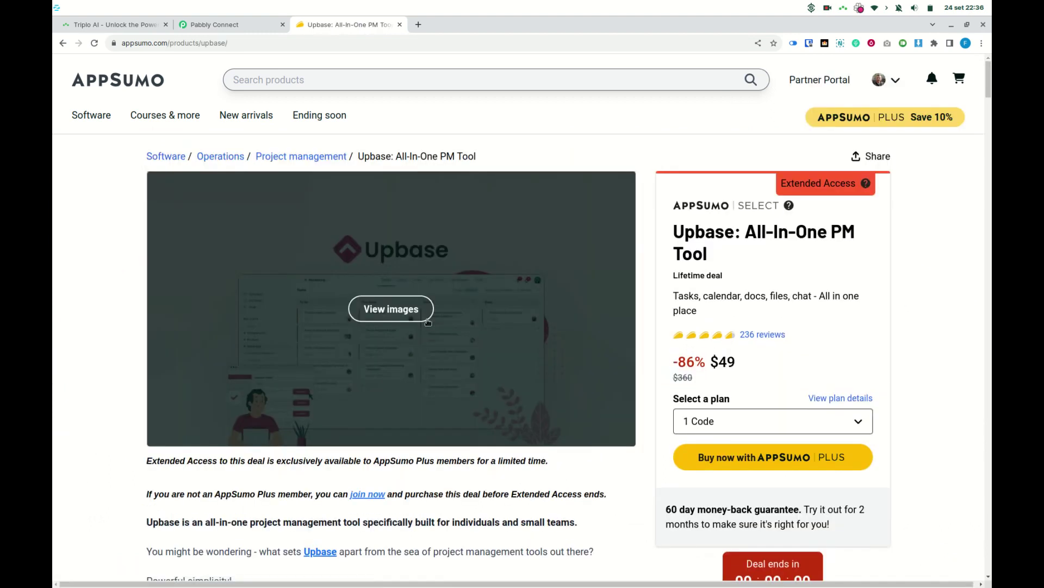
Copy the Upbase deal page URL and summon the Triplo AI prompt bar.
{"action": "left_click", "coordinate": [295, 44]}
{"action": "key", "text": "ctrl+c"}
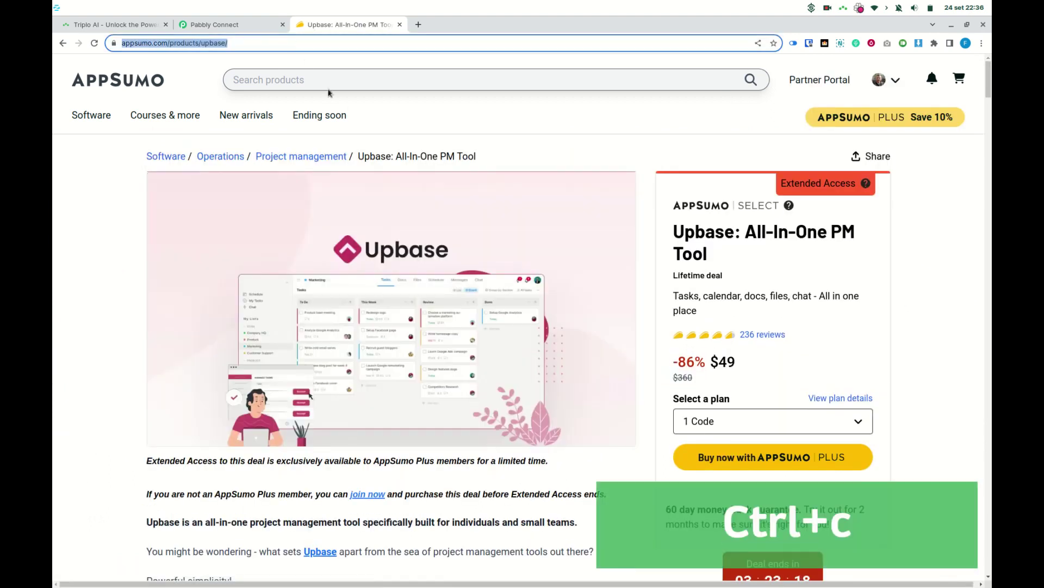
{"action": "key", "text": "ctrl+alt+space"}
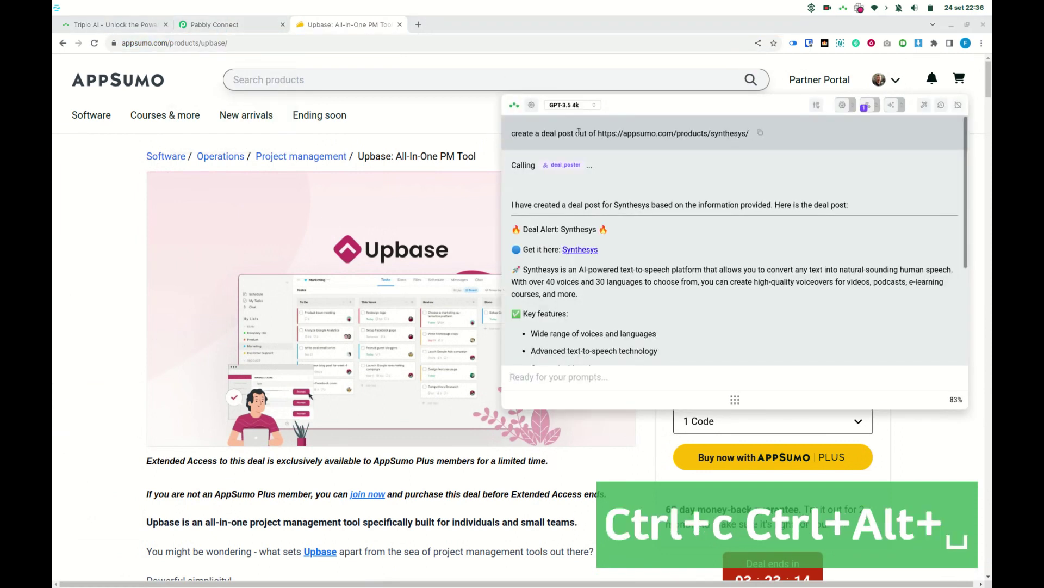
Send Triplo AI 'I need to create a deal post to my facebook from' plus the Upbase URL, confirming Pabbly Re-Capture.
{"action": "left_click", "coordinate": [542, 377]}
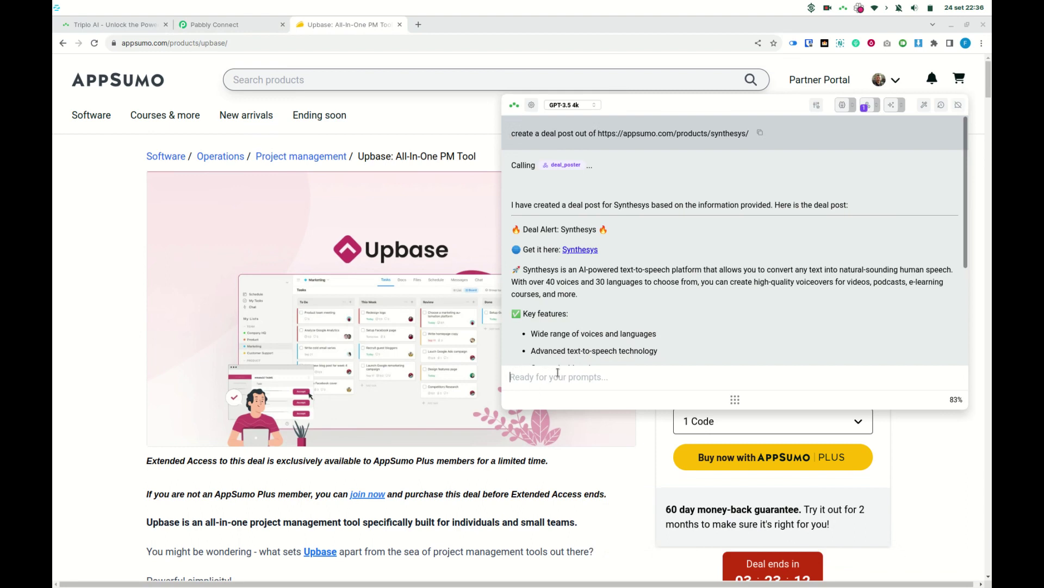
{"action": "type", "text": "I need to create a"}
{"action": "type", "text": " deal post to my facebook o"}
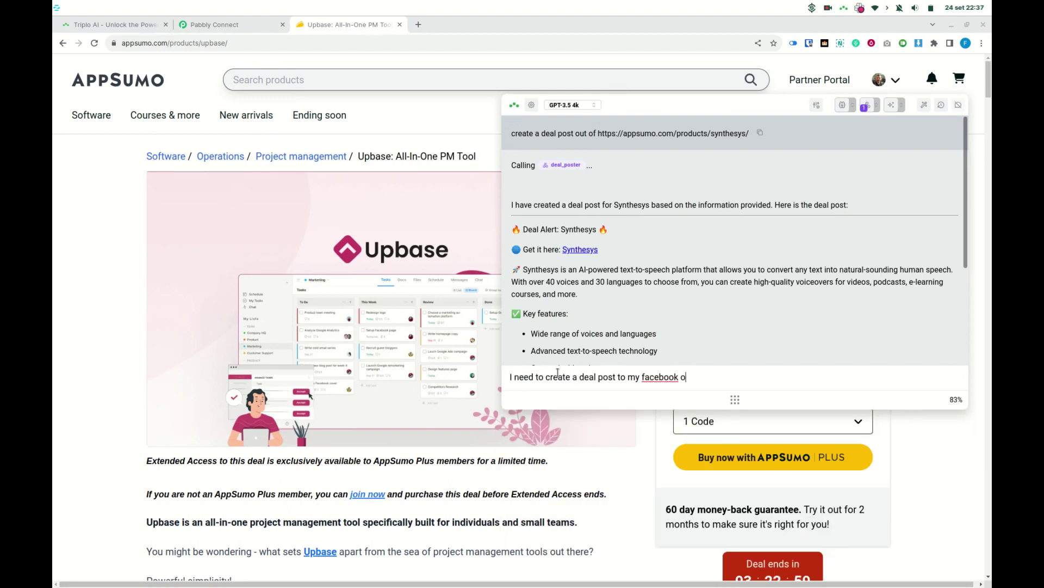
{"action": "key", "text": "BackSpace"}
{"action": "key", "text": "BackSpace"}
{"action": "type", "text": " from"}
{"action": "key", "text": "ctrl+v"}
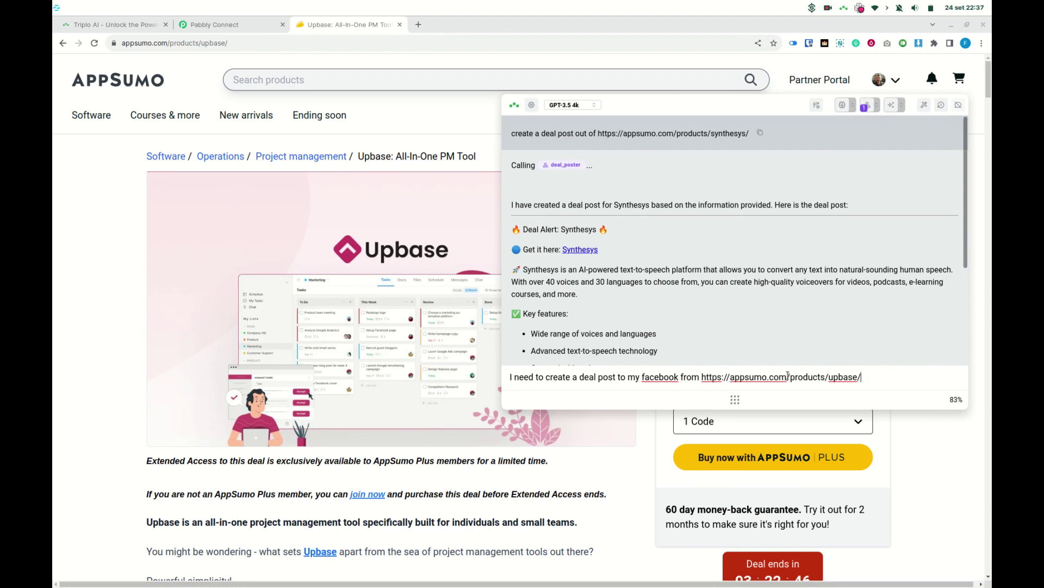
{"action": "key", "text": "Return"}
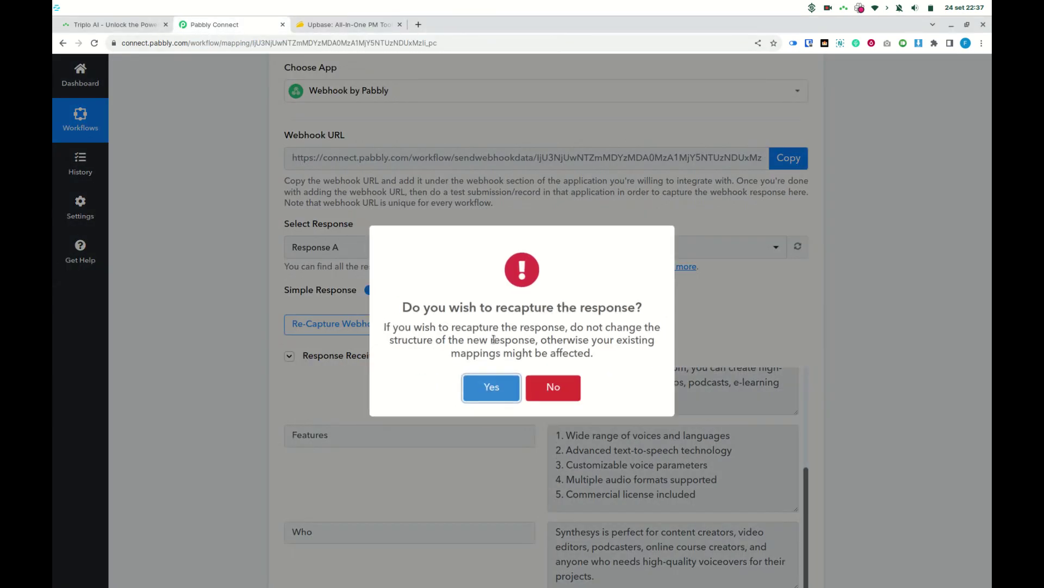
{"action": "left_click", "coordinate": [492, 387]}
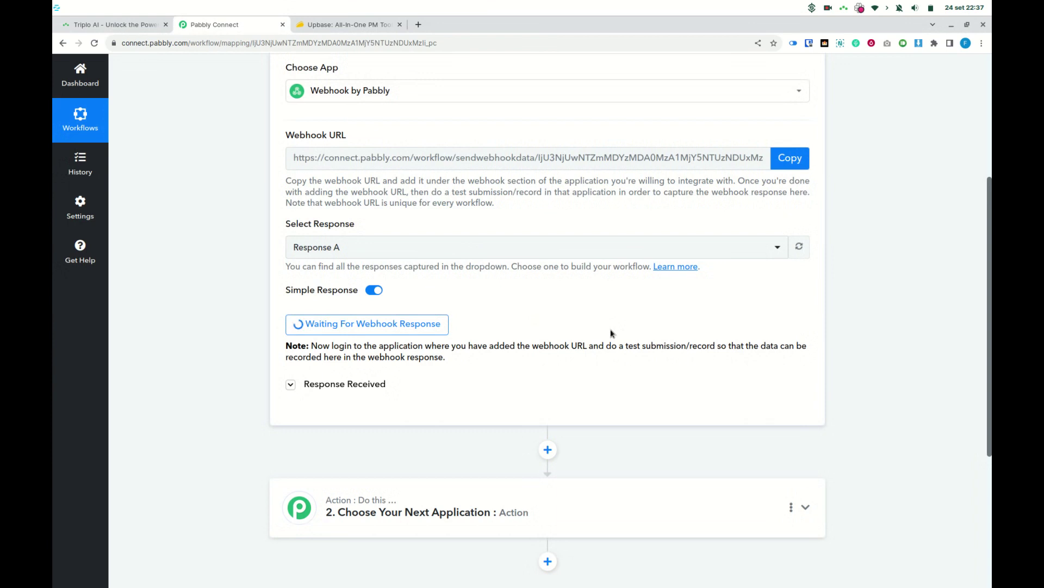
Check the received Url and Name (Upbase) values and enlarge the Usp field.
{"action": "scroll", "coordinate": [852, 329], "scroll_direction": "down", "scroll_amount": 4}
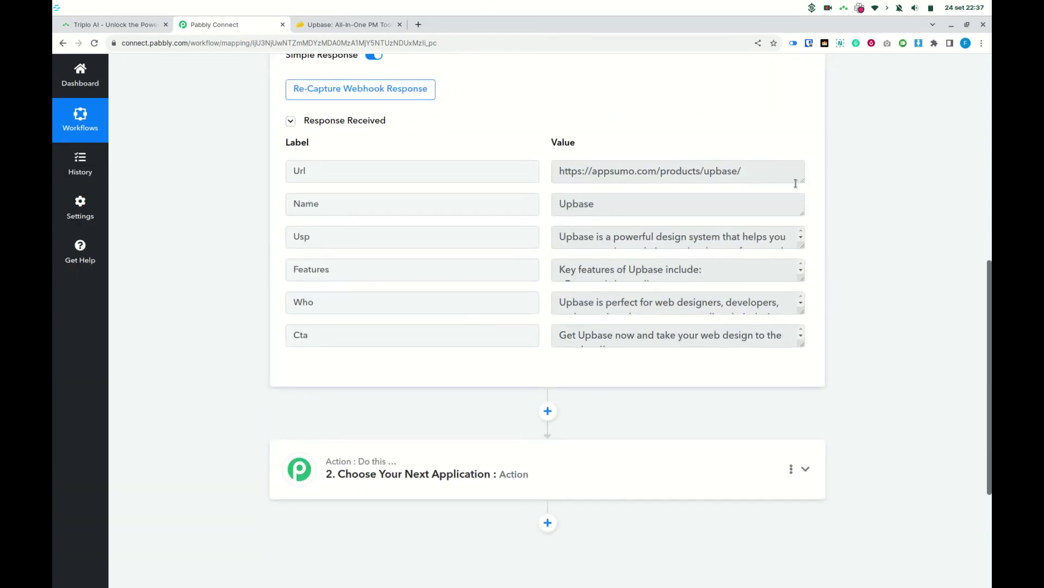
{"action": "left_click_drag", "start_coordinate": [569, 171], "coordinate": [732, 172]}
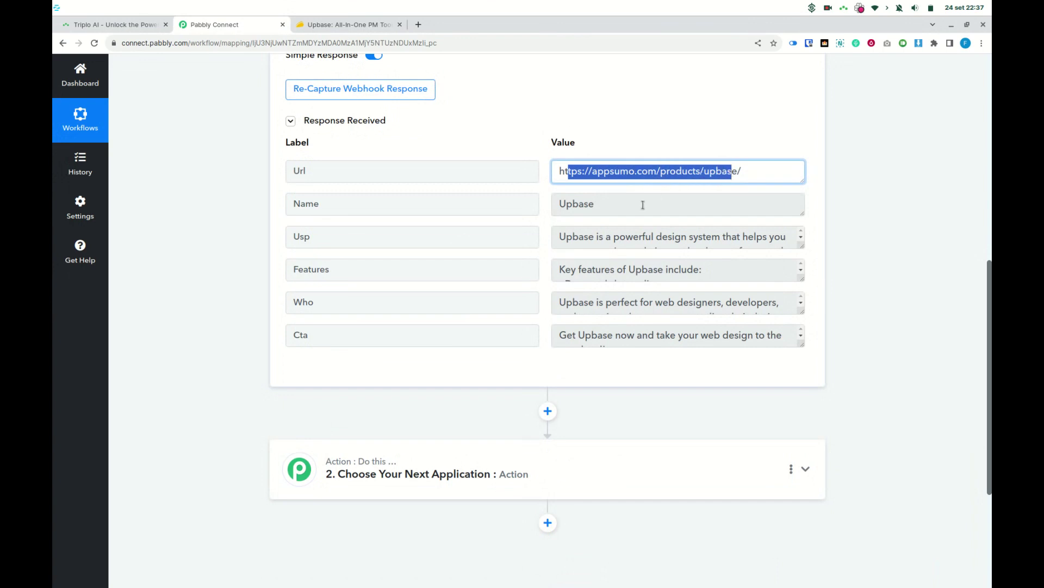
{"action": "left_click_drag", "start_coordinate": [623, 207], "coordinate": [563, 224]}
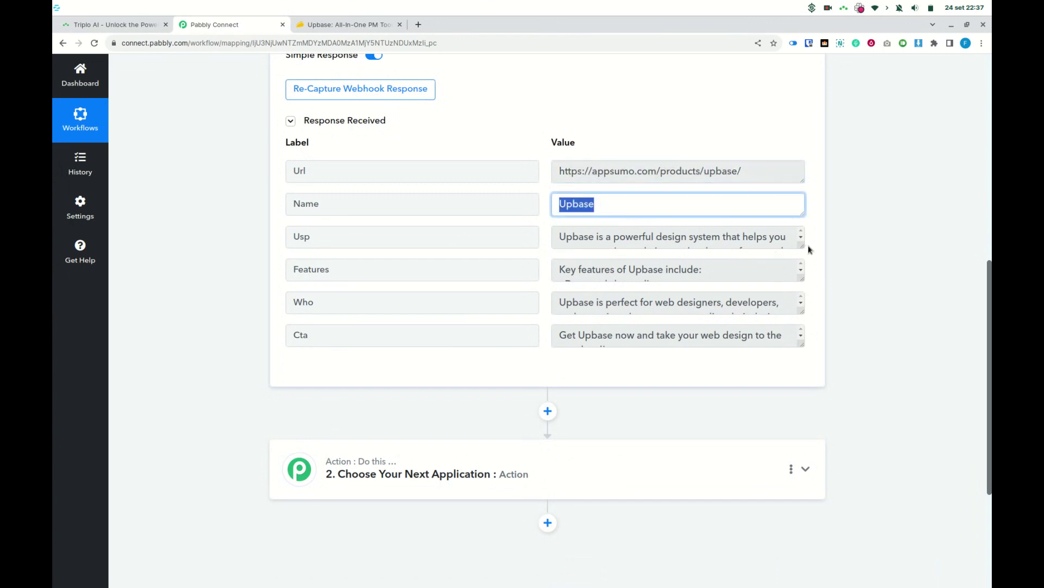
{"action": "mouse_move", "coordinate": [802, 246]}
{"action": "left_mouse_down"}
{"action": "mouse_move", "coordinate": [794, 314]}
{"action": "mouse_move", "coordinate": [797, 284]}
{"action": "left_mouse_up"}
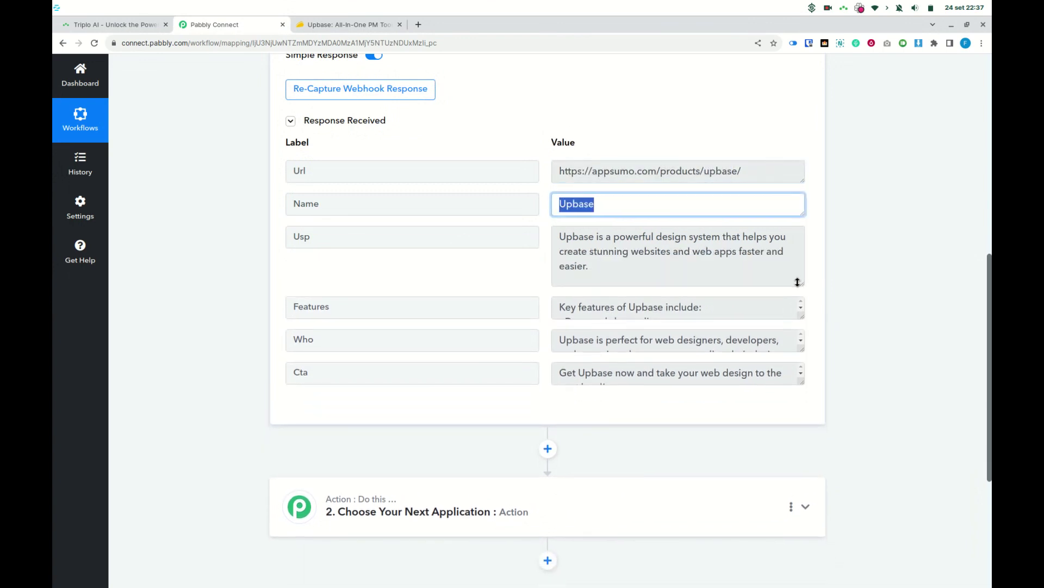
{"action": "left_click", "coordinate": [604, 267]}
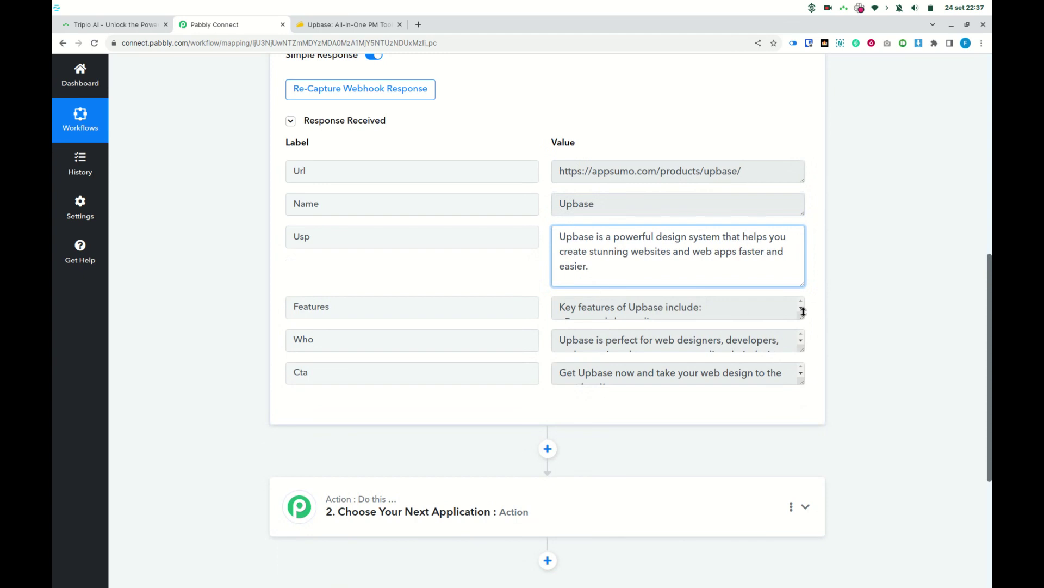
Enlarge the Features field to read Upbase's full feature list.
{"action": "left_click_drag", "start_coordinate": [802, 316], "coordinate": [798, 413]}
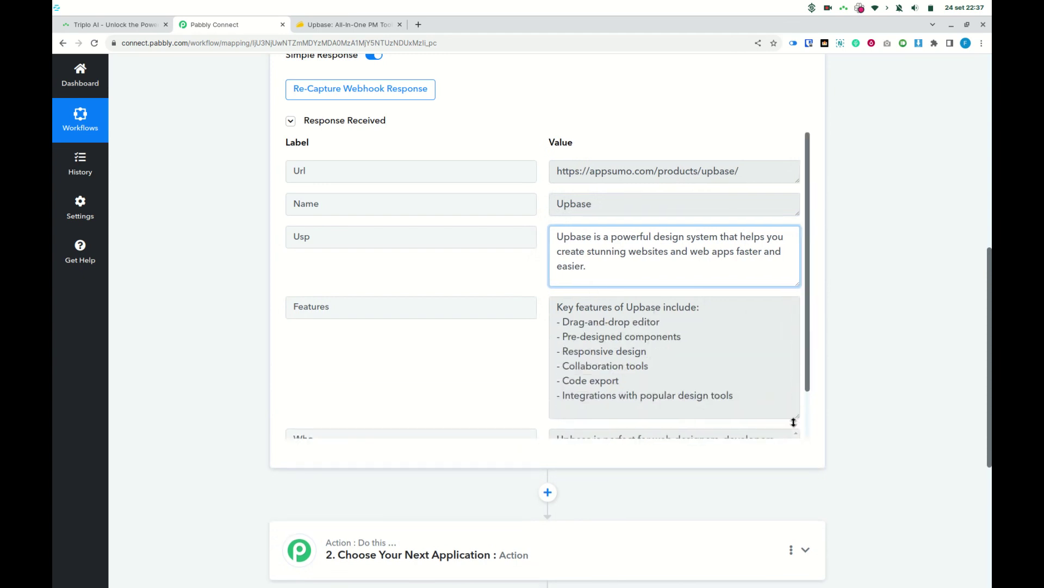
{"action": "scroll", "coordinate": [827, 351], "scroll_direction": "down", "scroll_amount": 5}
{"action": "scroll", "coordinate": [877, 218], "scroll_direction": "up", "scroll_amount": 2}
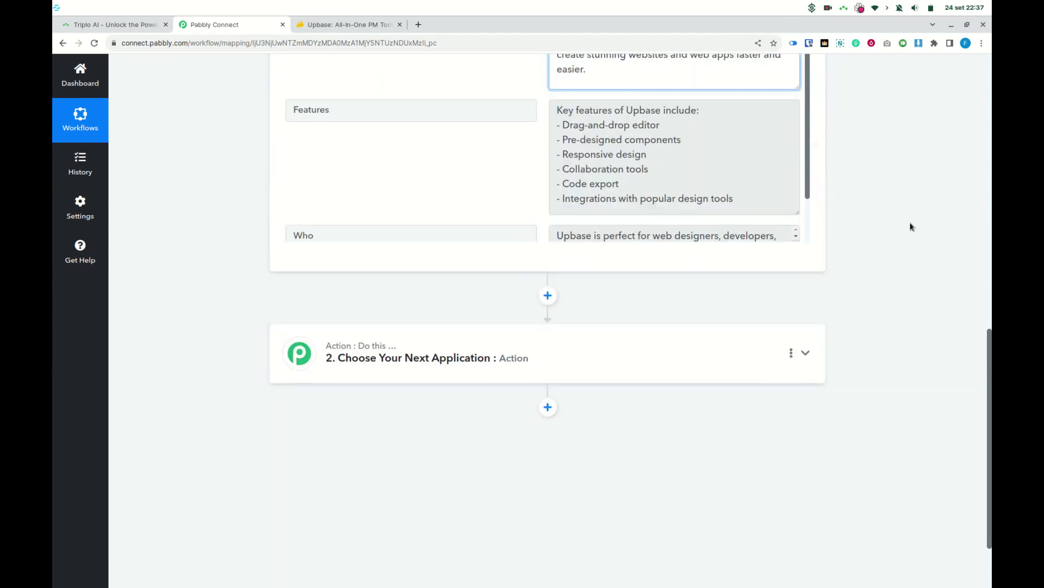
{"action": "scroll", "coordinate": [877, 217], "scroll_direction": "up", "scroll_amount": 3}
{"action": "scroll", "coordinate": [693, 253], "scroll_direction": "down", "scroll_amount": 1}
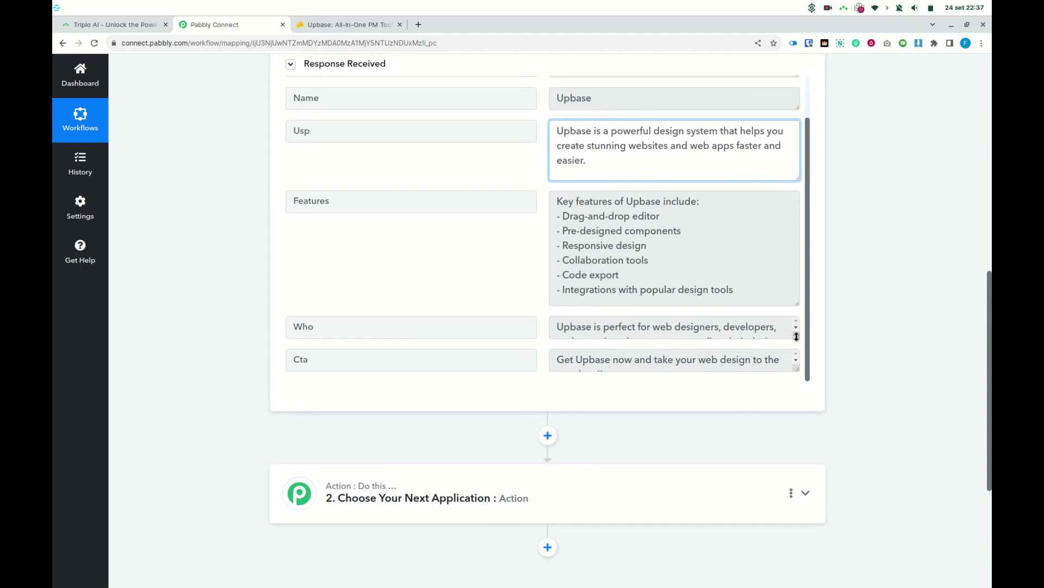
Enlarge the Who and Cta fields to read Upbase's audience and call to action.
{"action": "left_click_drag", "start_coordinate": [796, 336], "coordinate": [793, 365]}
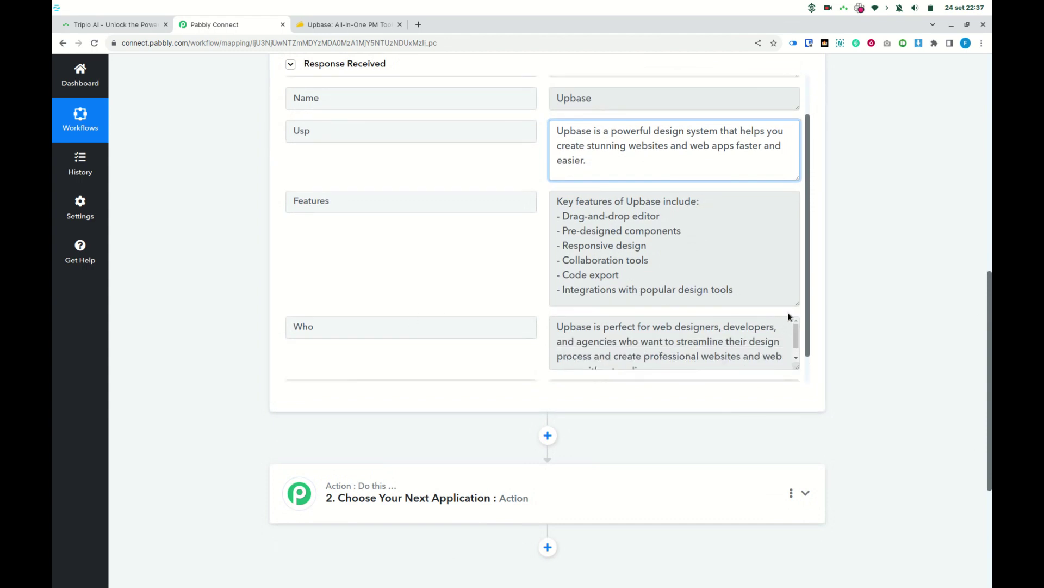
{"action": "scroll", "coordinate": [759, 328], "scroll_direction": "down", "scroll_amount": 1}
{"action": "scroll", "coordinate": [759, 328], "scroll_direction": "up", "scroll_amount": 1}
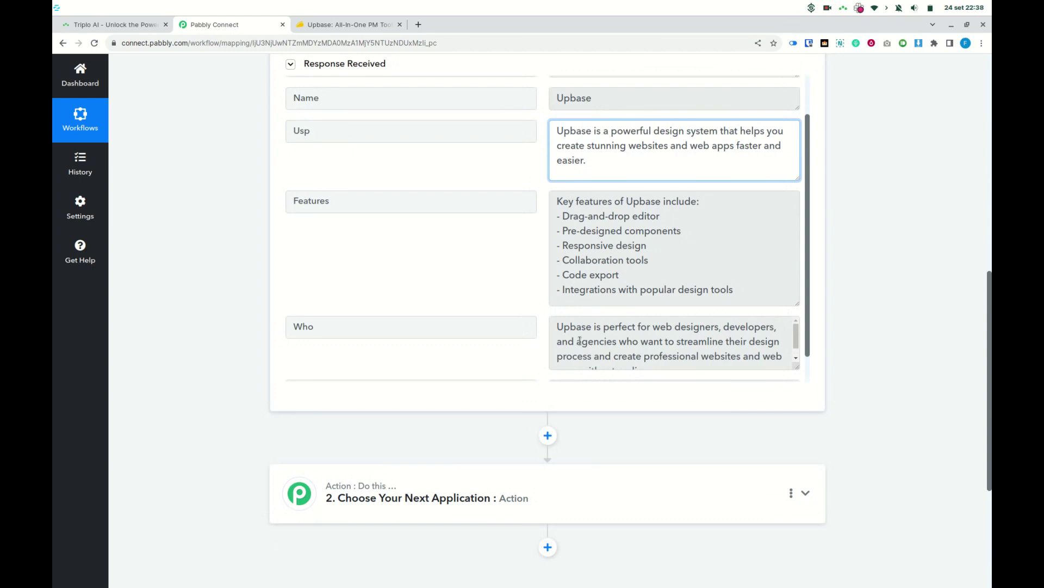
{"action": "scroll", "coordinate": [644, 341], "scroll_direction": "down", "scroll_amount": 1}
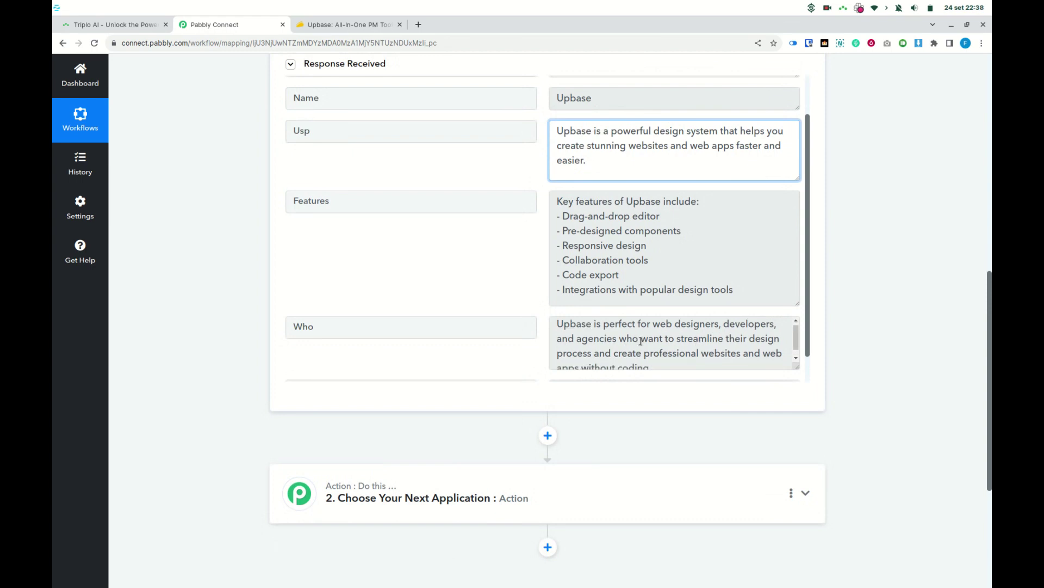
{"action": "scroll", "coordinate": [800, 359], "scroll_direction": "down", "scroll_amount": 1}
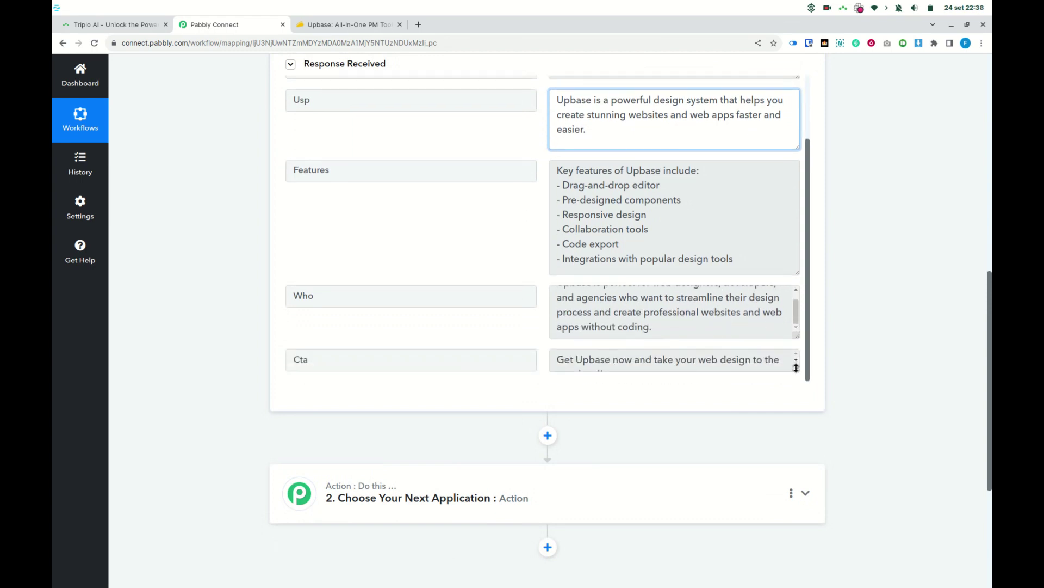
{"action": "left_click_drag", "start_coordinate": [797, 372], "coordinate": [792, 420]}
{"action": "scroll", "coordinate": [694, 345], "scroll_direction": "down", "scroll_amount": 1}
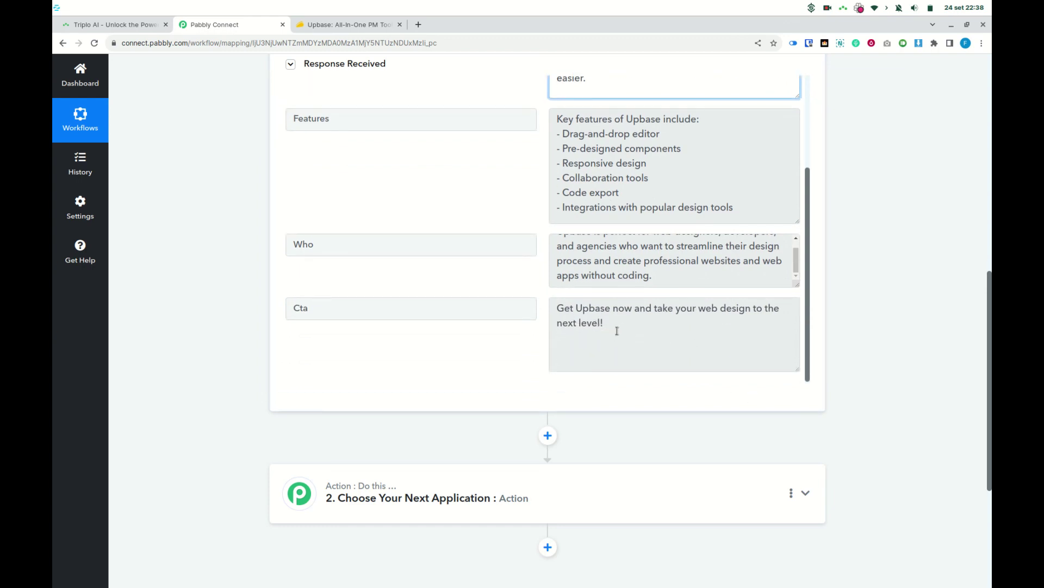
{"action": "scroll", "coordinate": [852, 275], "scroll_direction": "up", "scroll_amount": 3}
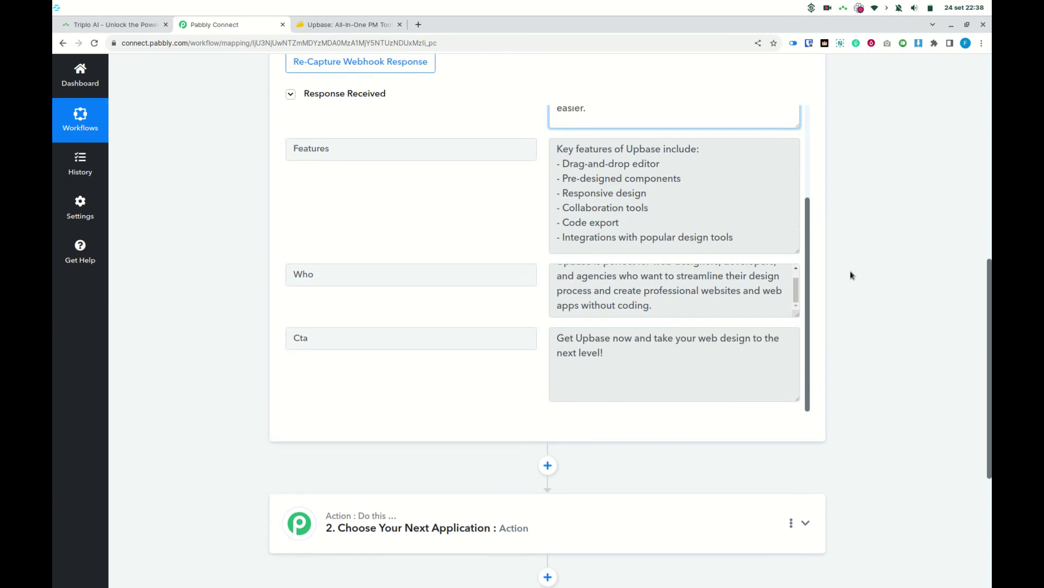
{"action": "scroll", "coordinate": [848, 272], "scroll_direction": "up", "scroll_amount": 4}
{"action": "scroll", "coordinate": [842, 322], "scroll_direction": "up", "scroll_amount": 3}
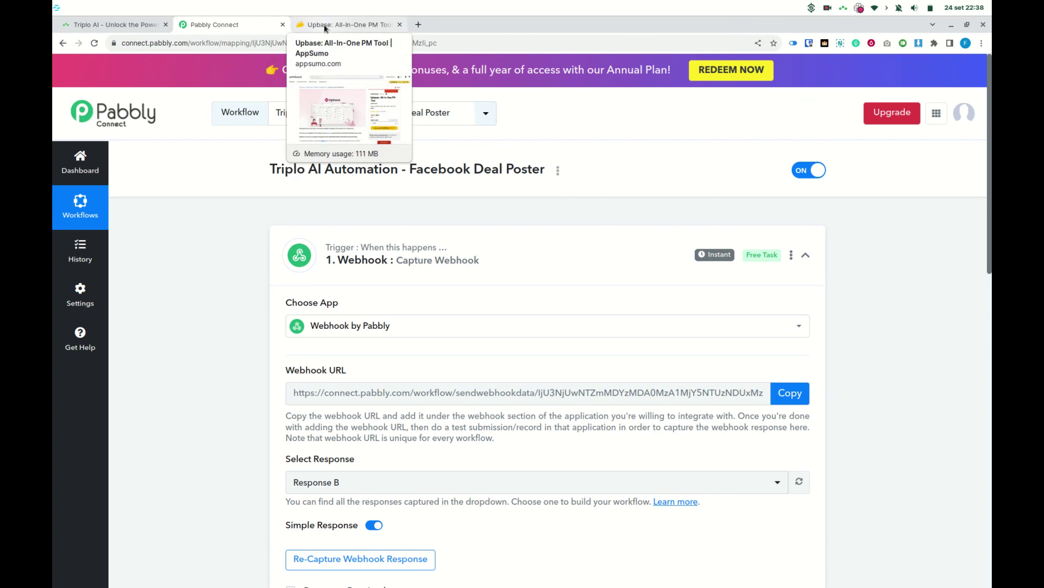
{"action": "left_click", "coordinate": [326, 26]}
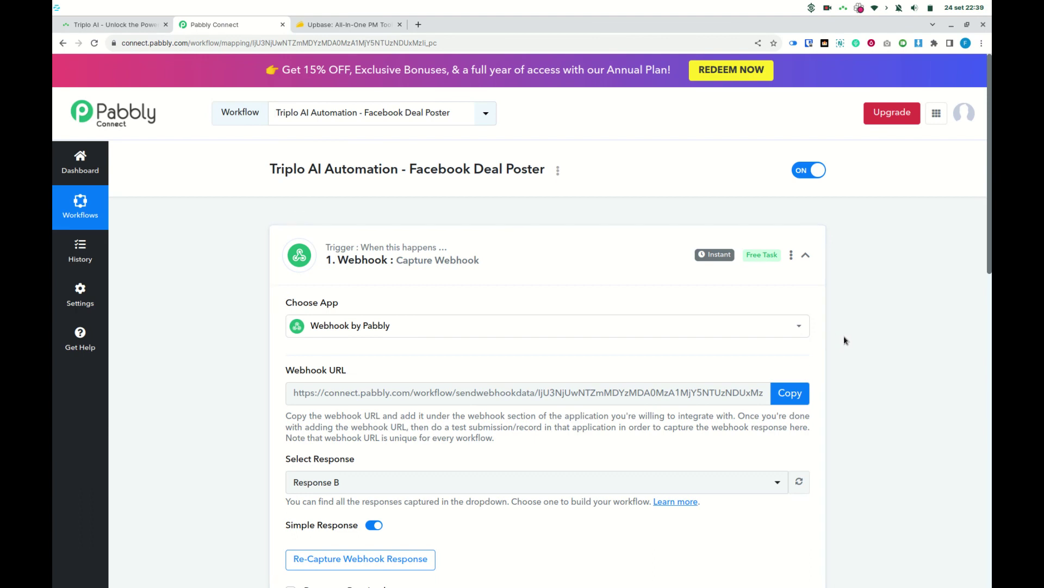
{"action": "scroll", "coordinate": [844, 335], "scroll_direction": "down", "scroll_amount": 5}
{"action": "scroll", "coordinate": [837, 335], "scroll_direction": "down", "scroll_amount": 2}
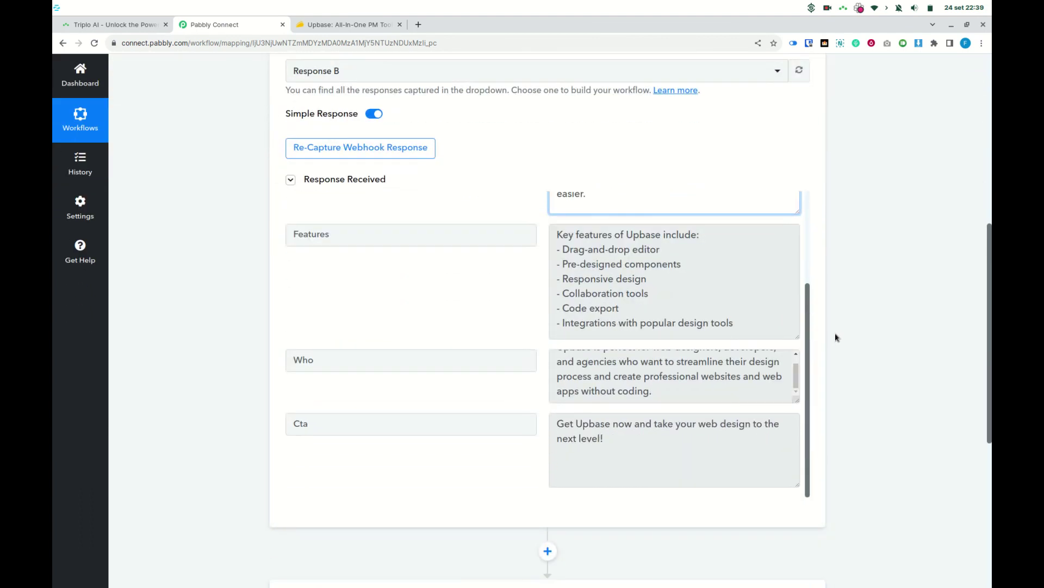
{"action": "scroll", "coordinate": [464, 270], "scroll_direction": "up", "scroll_amount": 3}
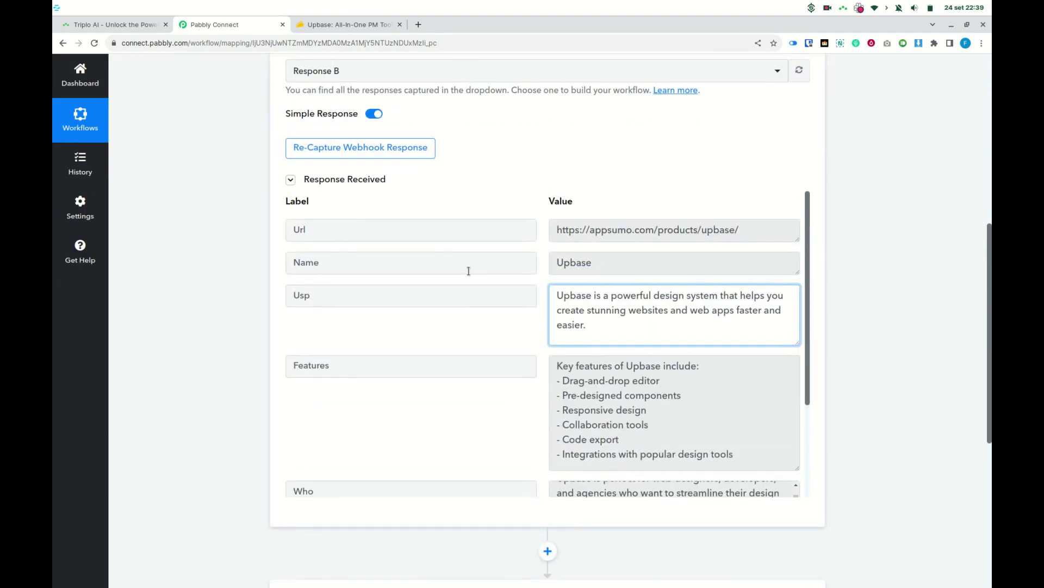